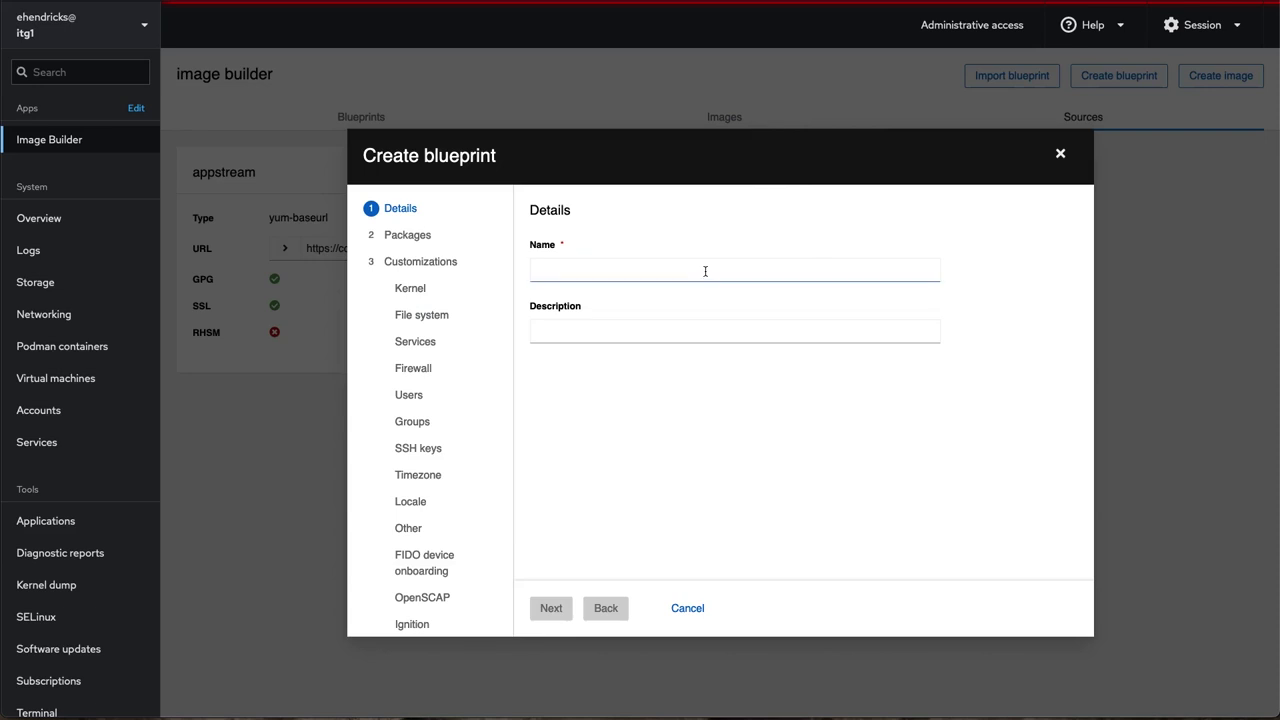
Name the new blueprint rhel-test with the description 'RHEL 9'.
text(rhel-test)
key(Tab)
text(RHEL 9)
click(555, 608)
Search for and add vim-enhanced, git and podman to the blueprint's packages.
text(vim-en)
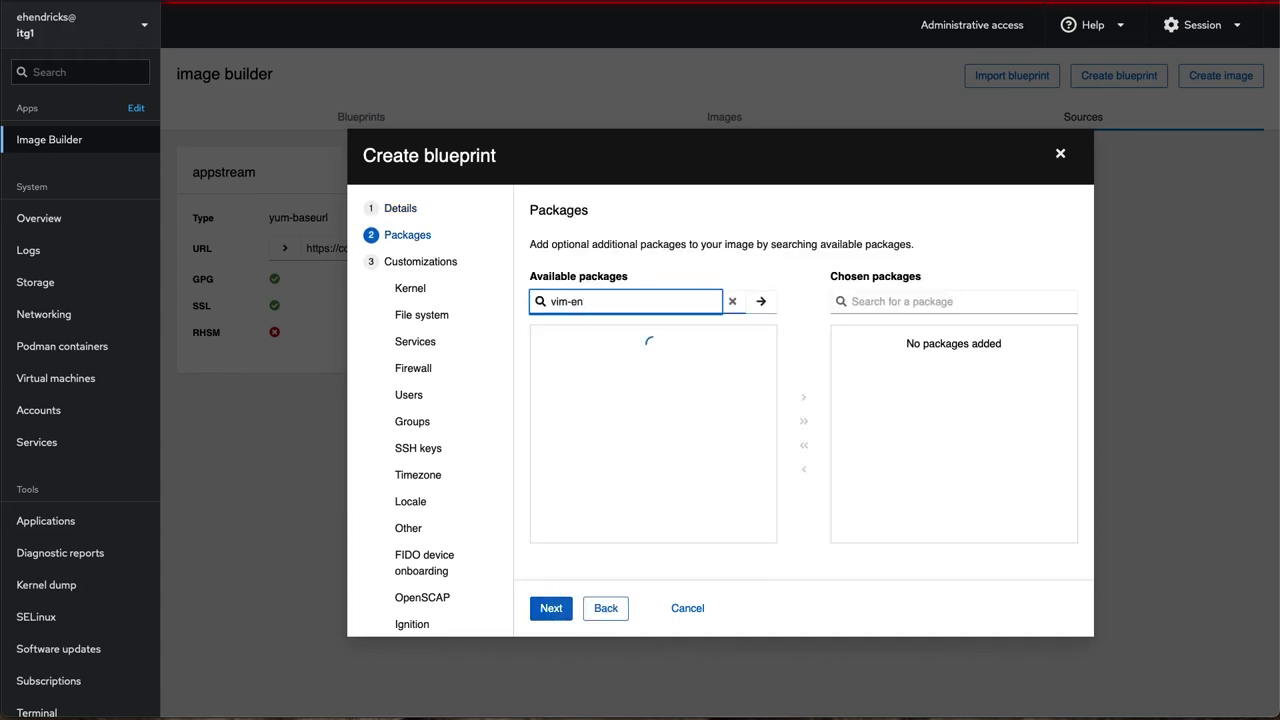
click(640, 348)
click(803, 397)
click(686, 301)
triple_click(686, 301)
text(git)
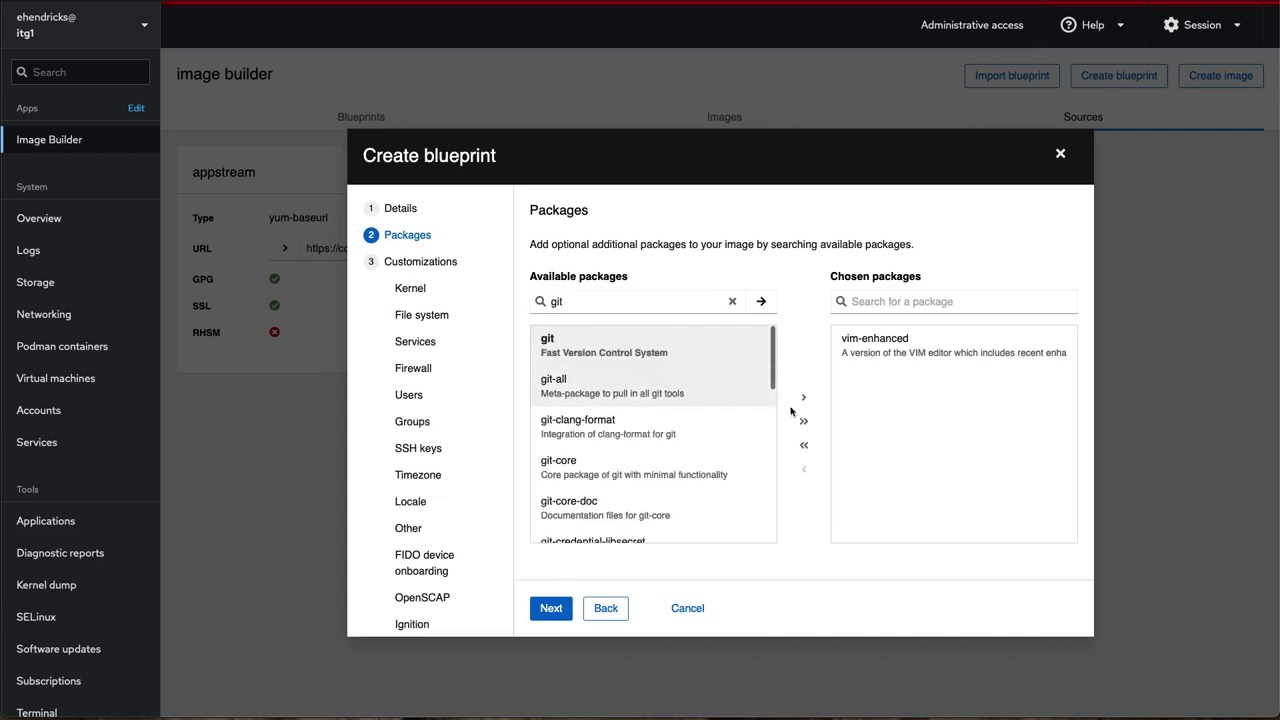
click(803, 397)
triple_click(668, 300)
text(podma)
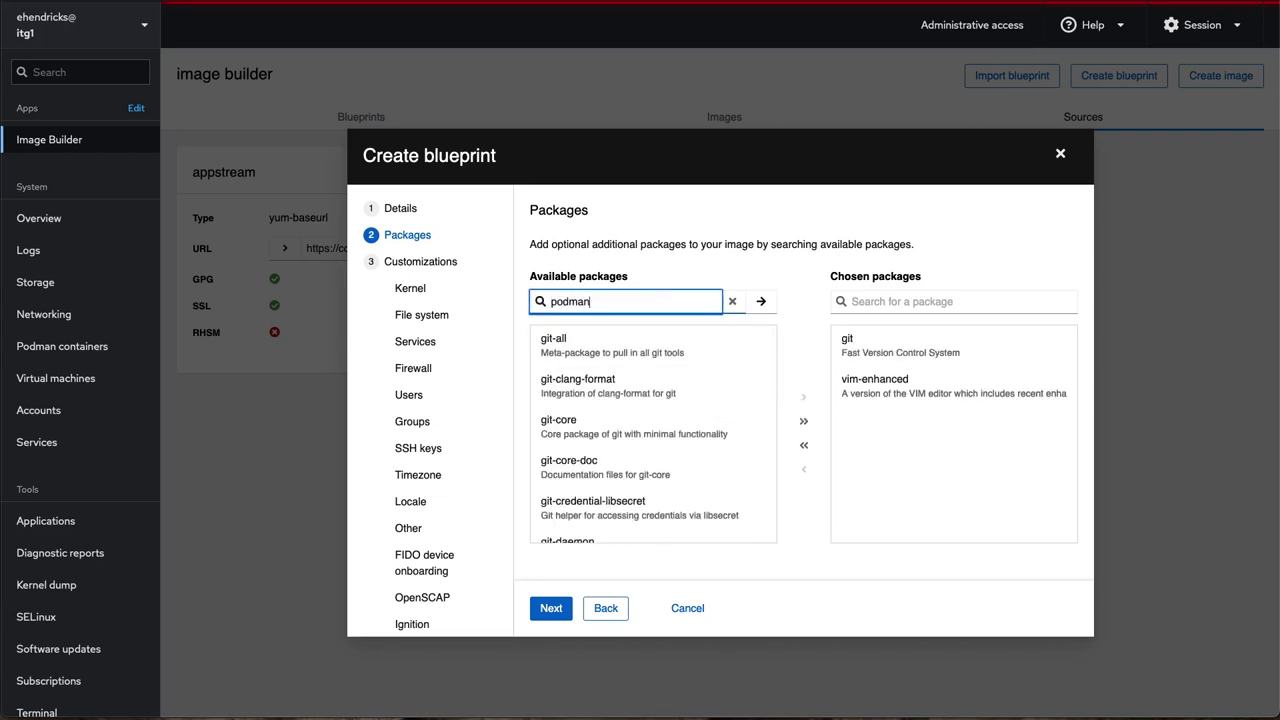
text(n)
click(643, 428)
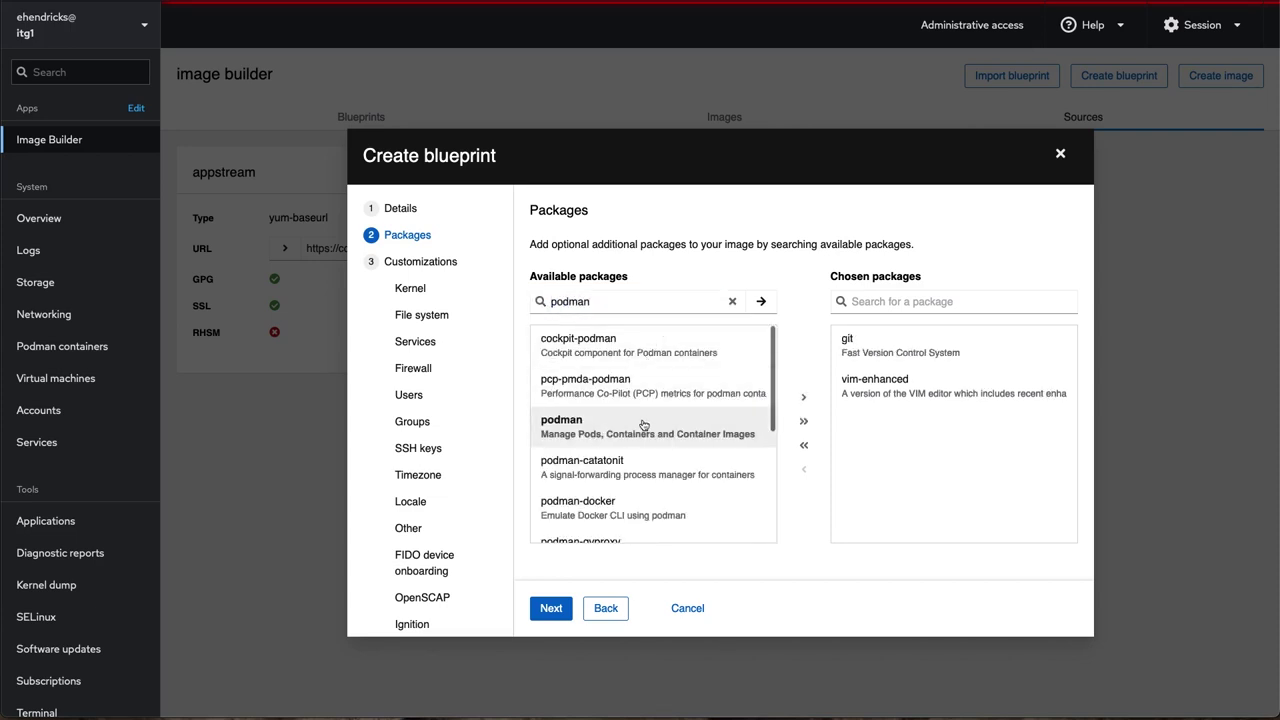
click(802, 400)
click(550, 608)
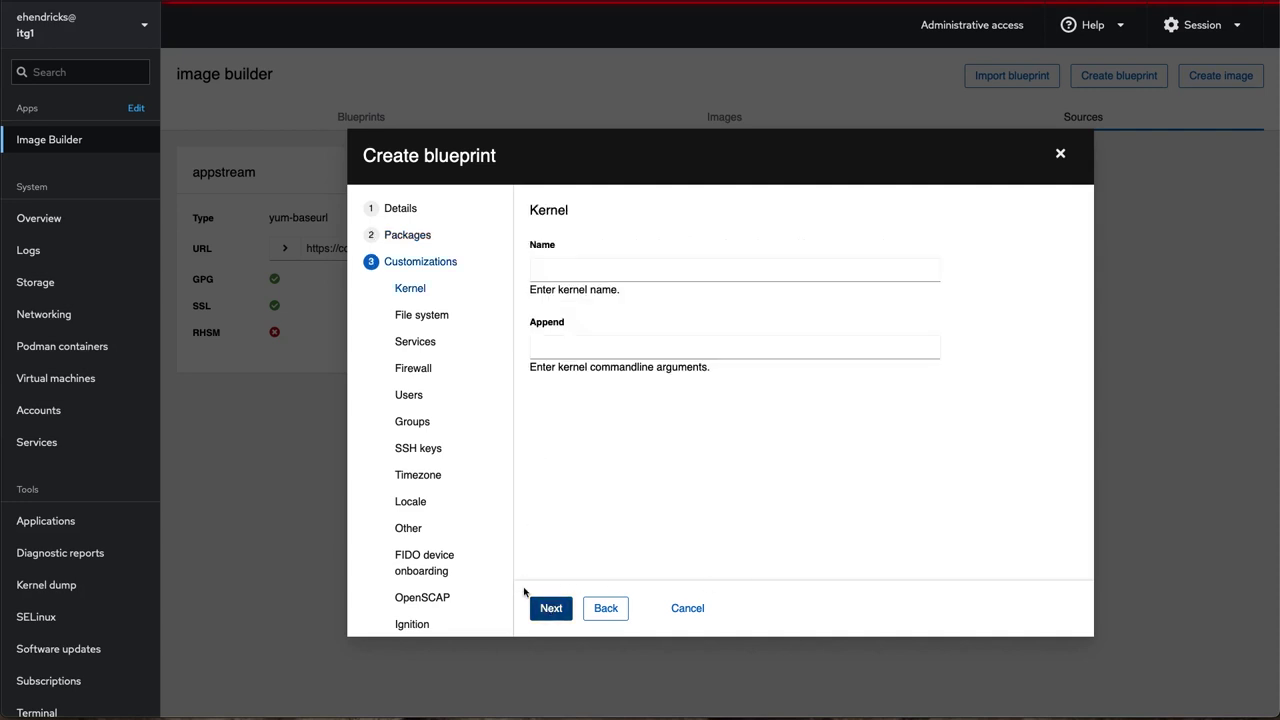
Switch to manually configured partitions and add a /tmp partition.
click(548, 608)
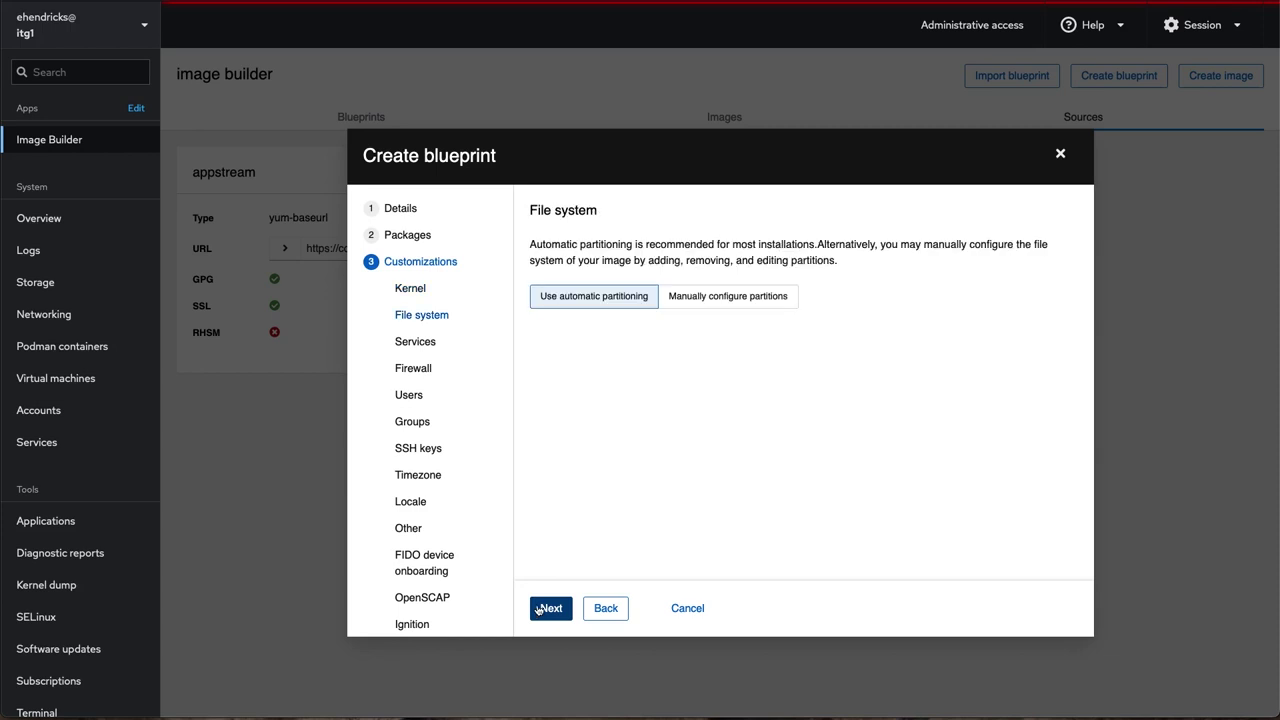
click(724, 298)
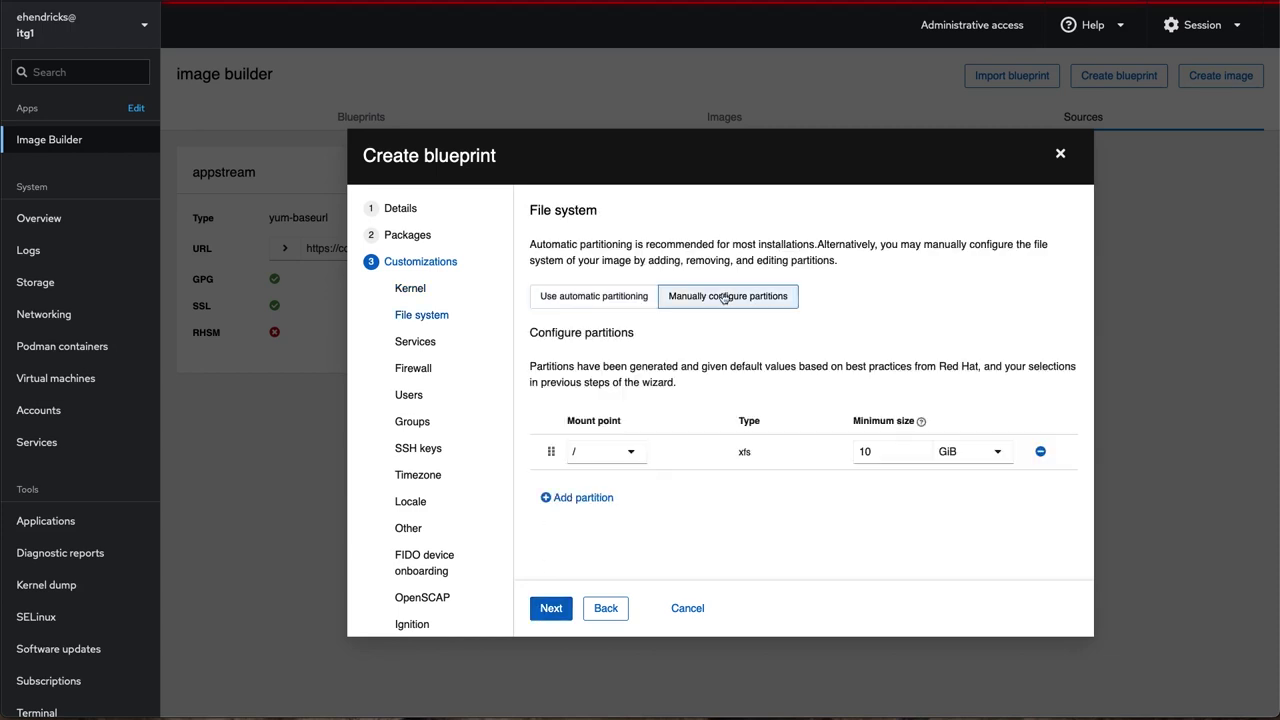
click(600, 496)
click(602, 490)
scroll(603, 489, down, 3)
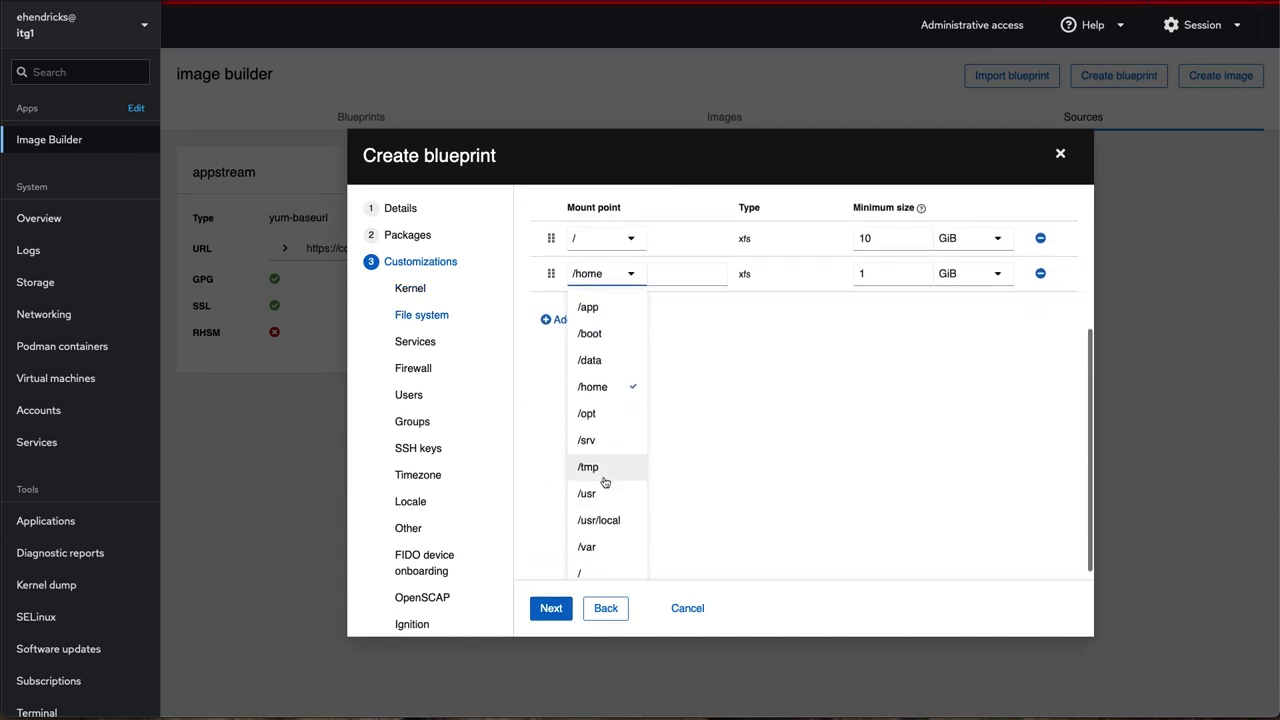
click(590, 466)
Enable the cockpit.socket service and disable kdump.
click(548, 608)
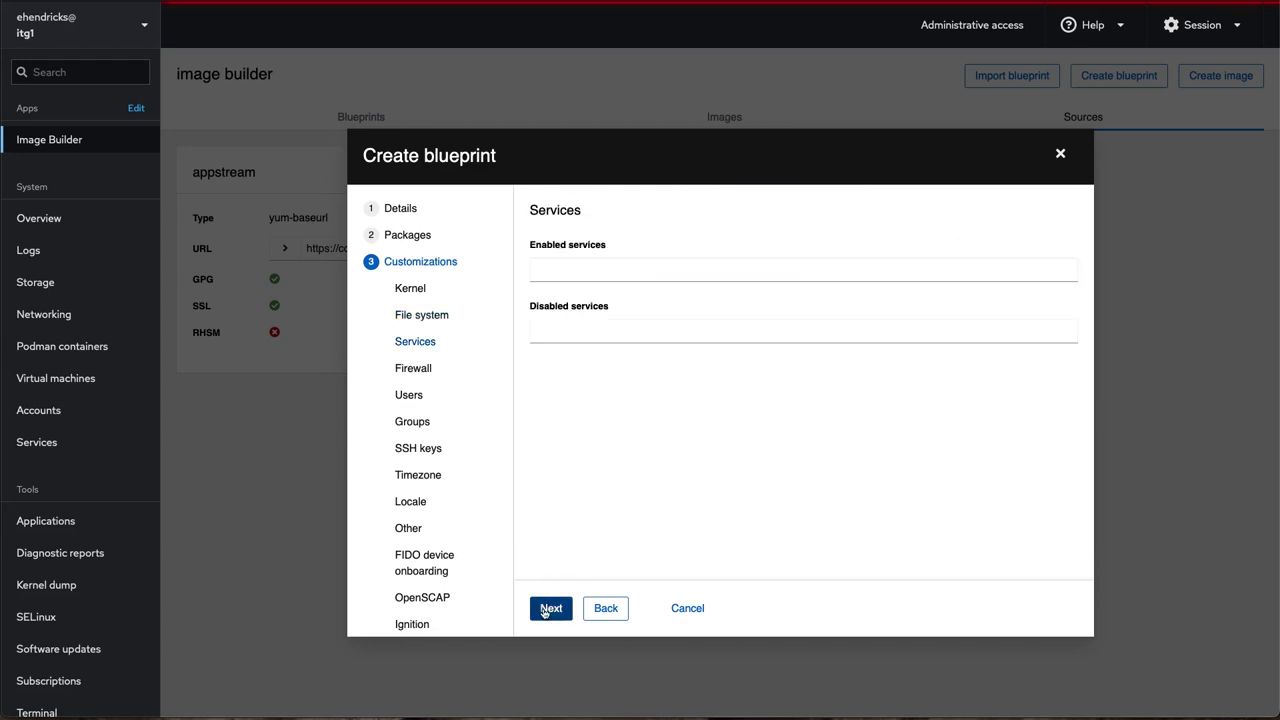
click(560, 270)
text(cockpit.socket)
key(Return)
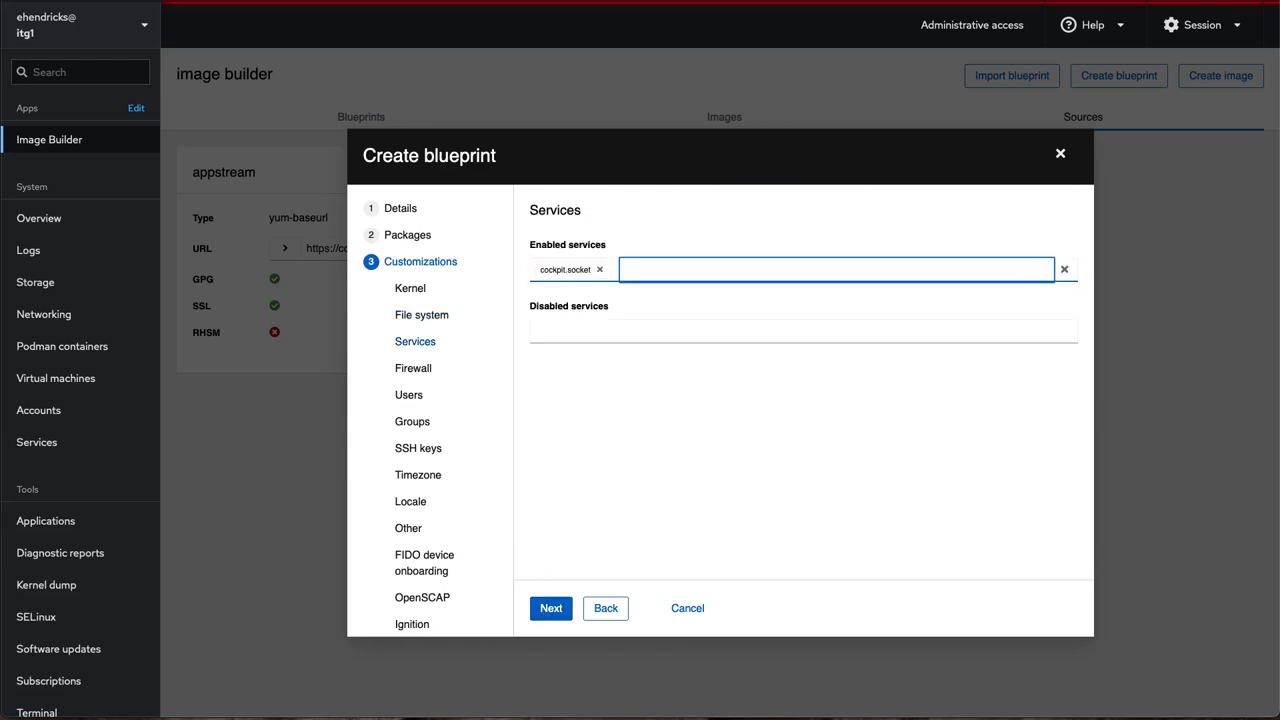
click(551, 332)
text(kdump)
key(Return)
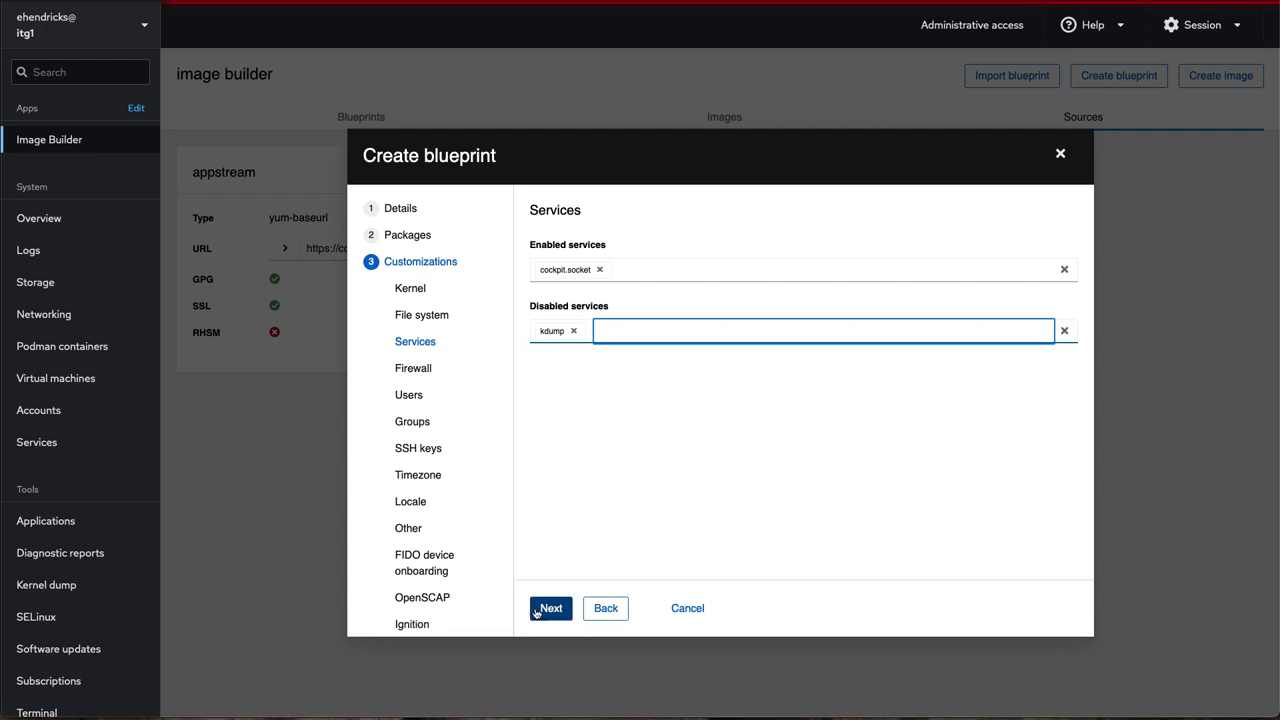
Allow the cockpit service through the firewall.
click(534, 612)
click(569, 331)
text(cockpit)
key(Return)
Add a new user account with a password and make it a server administrator.
click(549, 610)
click(1045, 256)
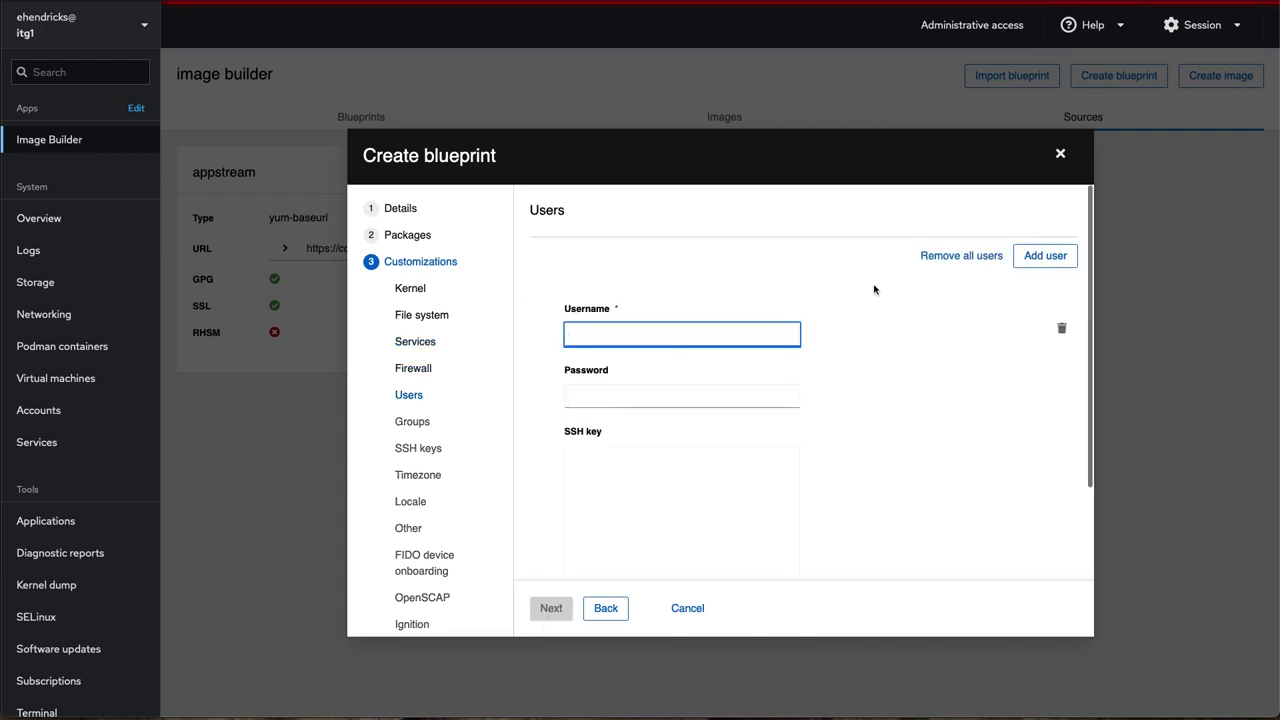
key(Tab)
key(Tab)
scroll(680, 480, down, 3)
click(569, 527)
Enter hostname 'rhe' and skip the remaining optional settings to reach the review.
click(551, 609)
click(550, 610)
click(550, 612)
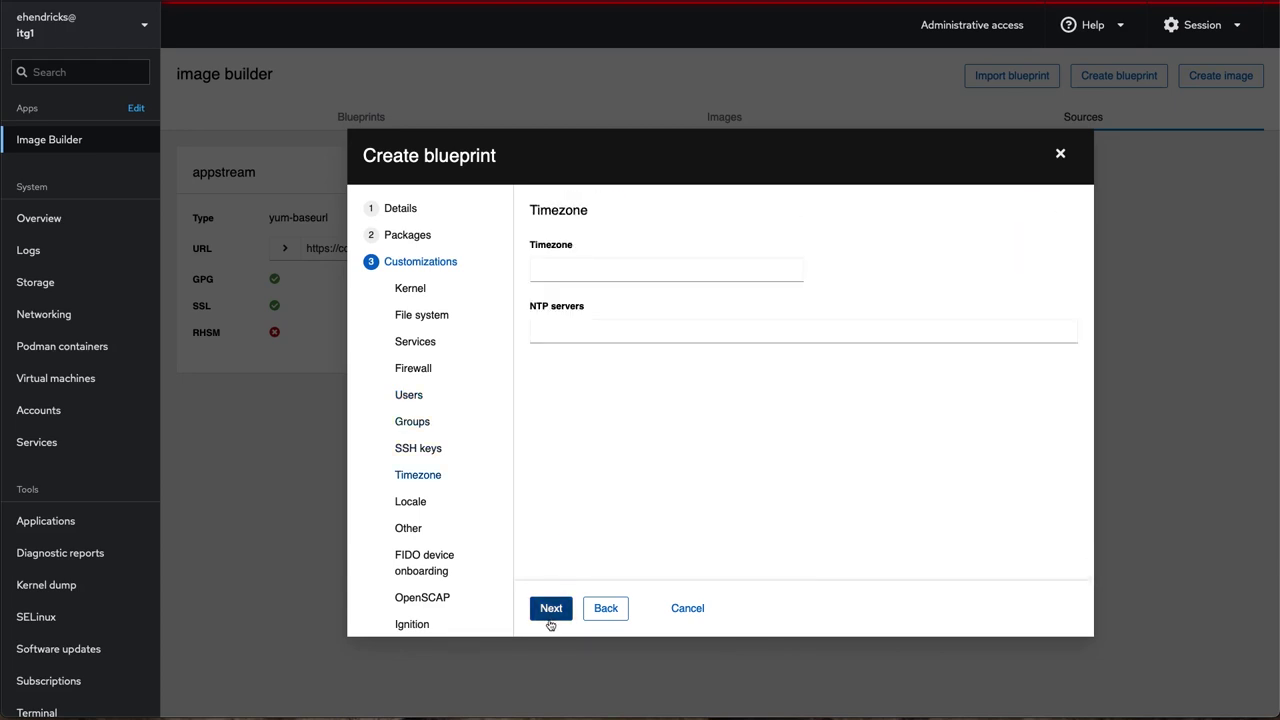
click(550, 620)
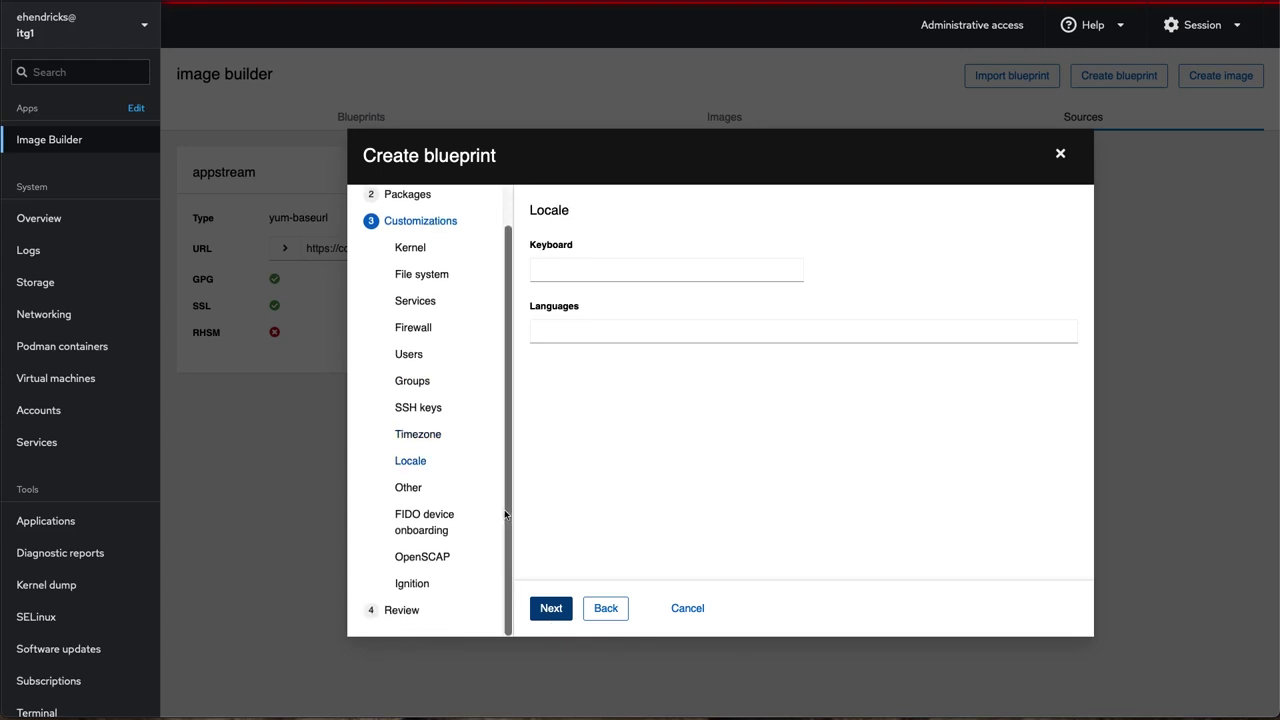
click(546, 610)
click(555, 270)
text(rhel-base)
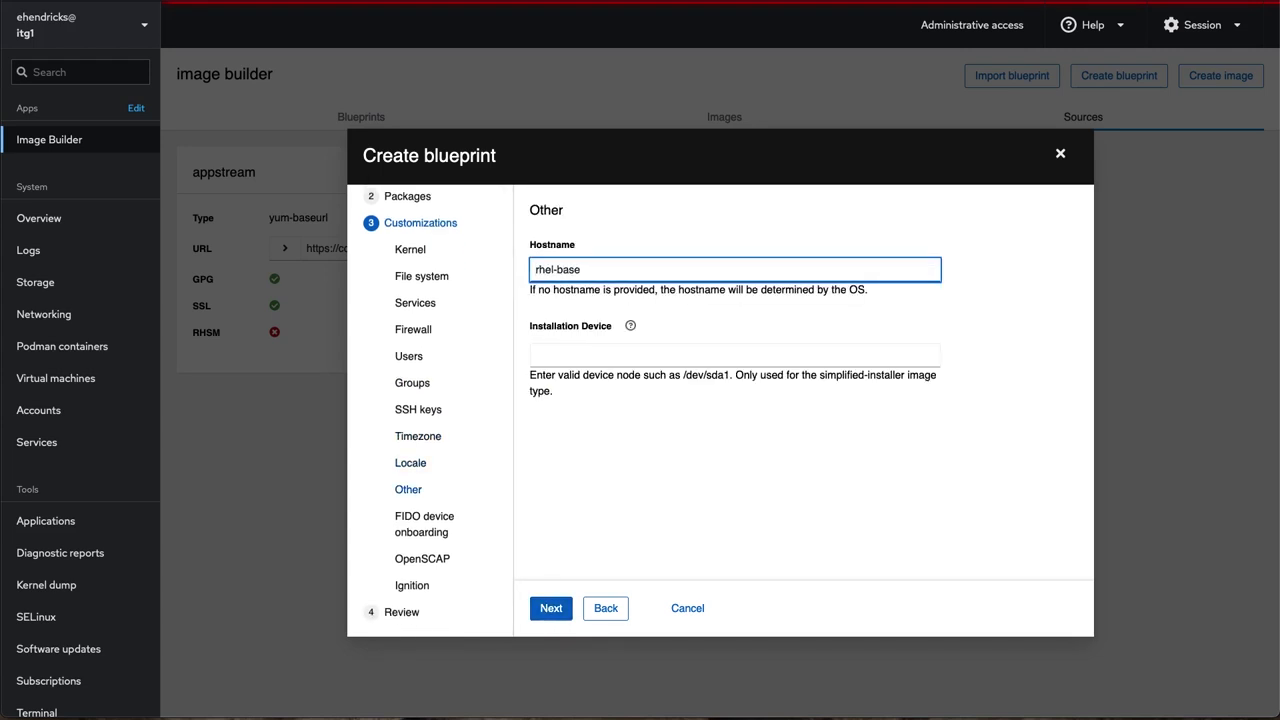
click(546, 608)
click(549, 608)
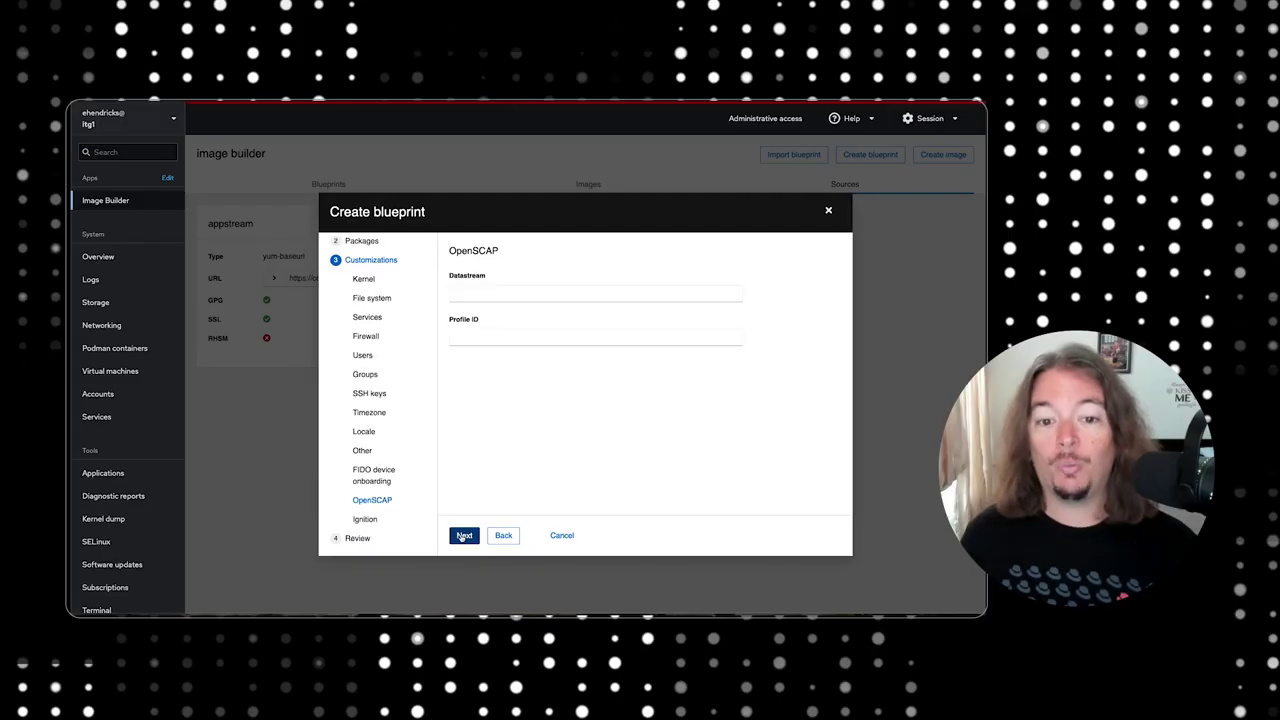
click(463, 536)
click(463, 536)
Create the rhel-test blueprint and check its package list.
click(462, 535)
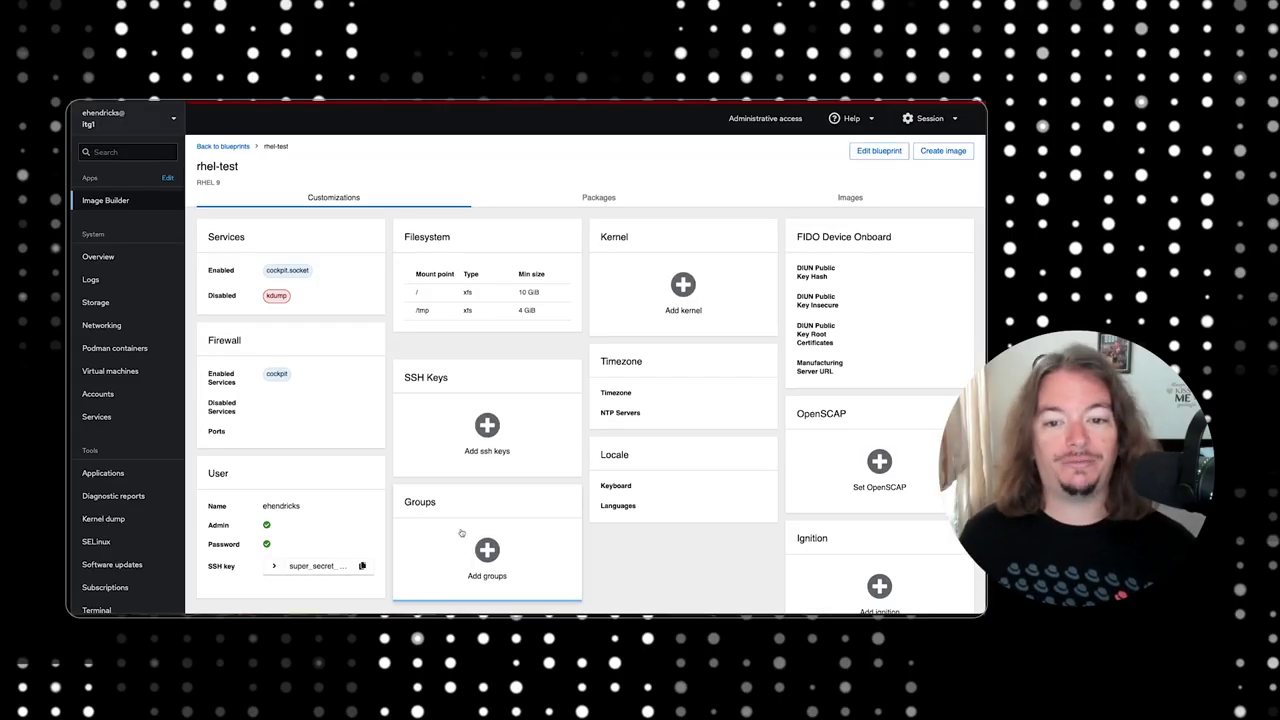
click(599, 198)
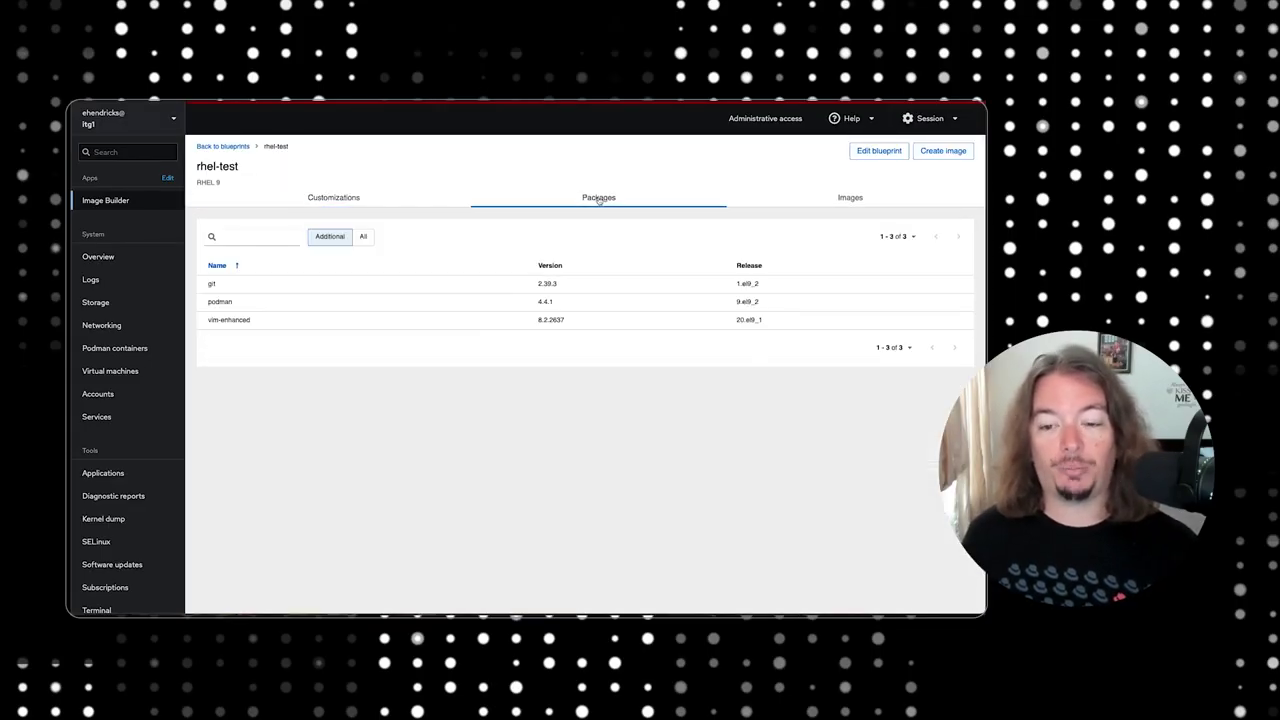
click(850, 197)
Queue a QEMU Image (.qcow2) build from the blueprint and dismiss the notification.
click(586, 302)
click(585, 337)
scroll(580, 376, down, 2)
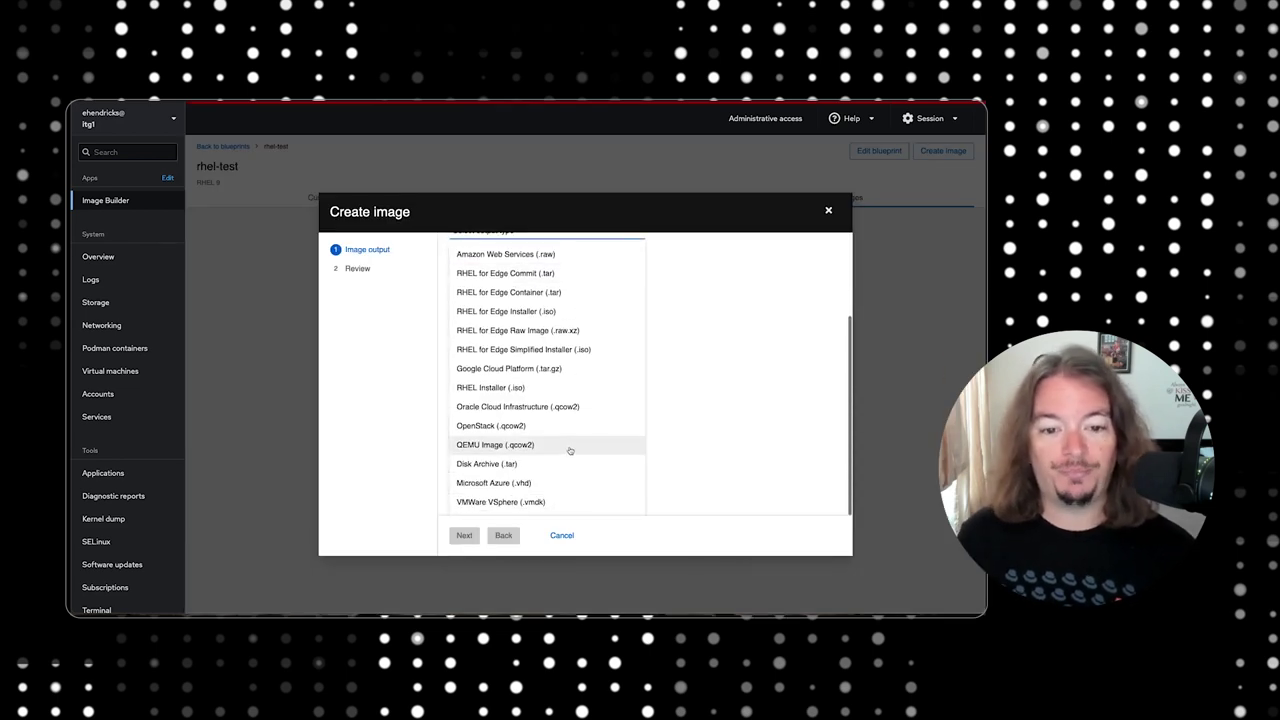
click(570, 451)
click(464, 535)
click(468, 535)
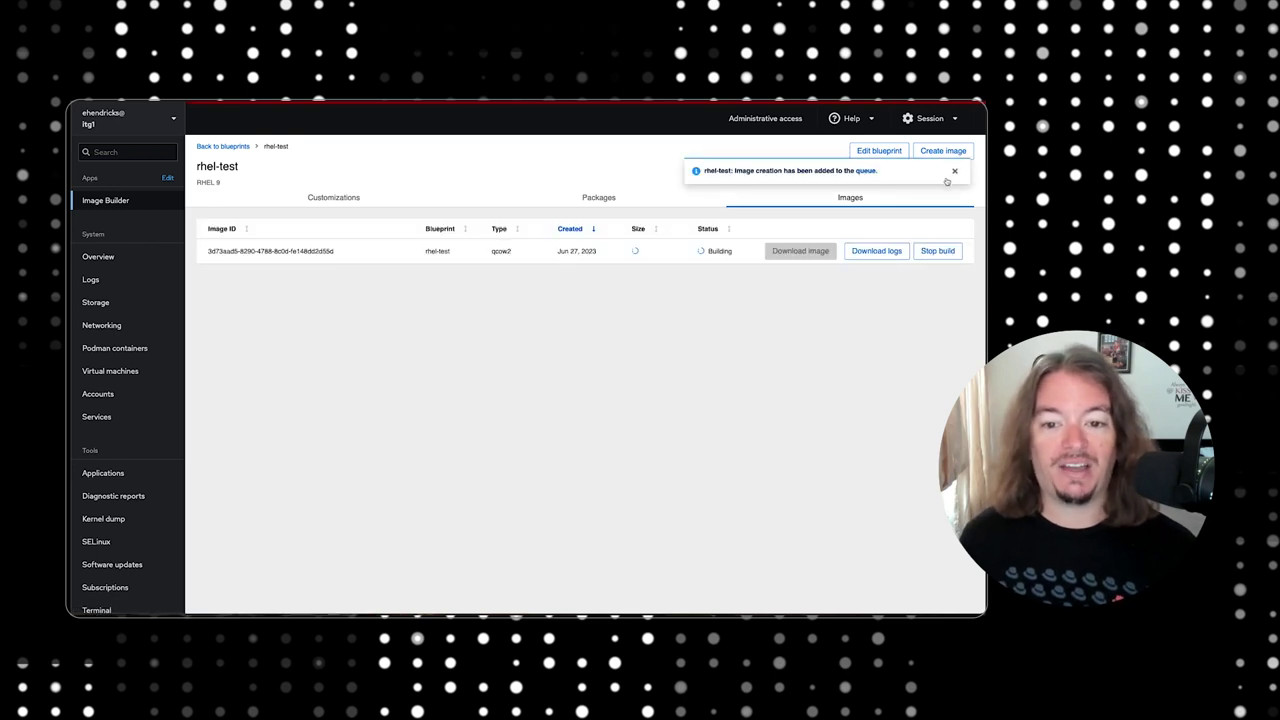
click(956, 172)
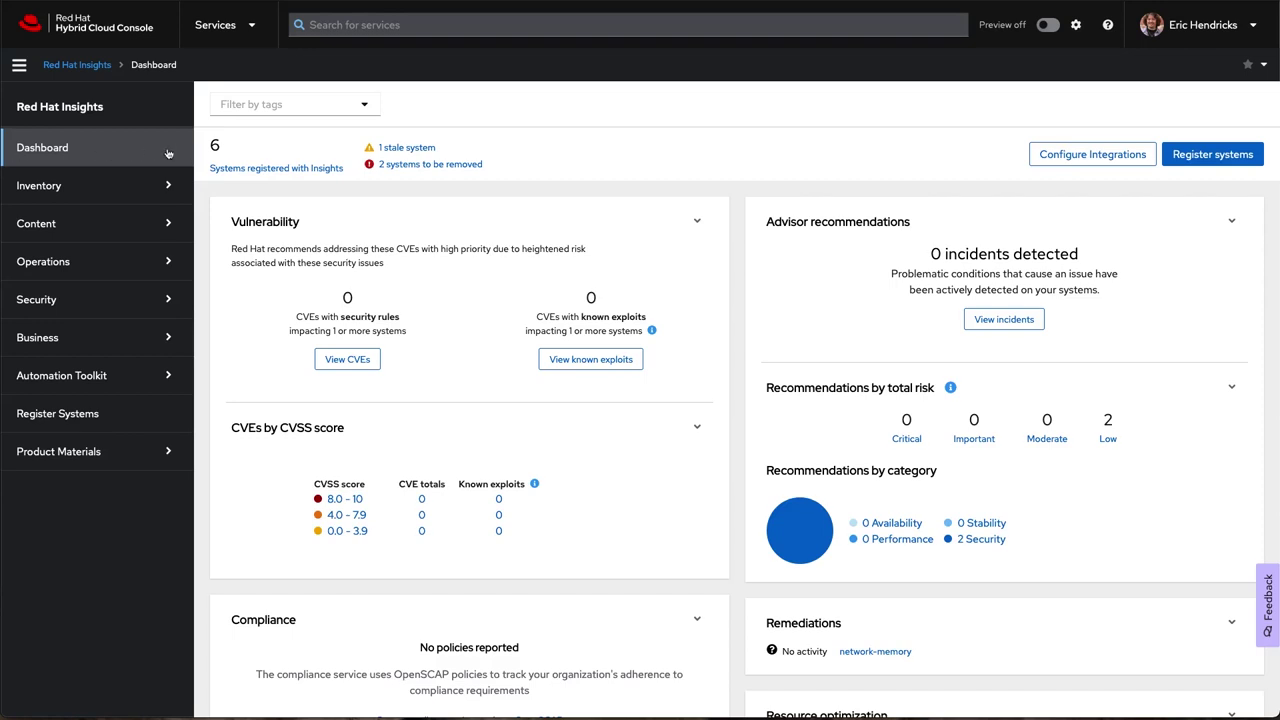
Scroll the system details page, then open Inventory's list of registered systems.
scroll(201, 153, down, 2)
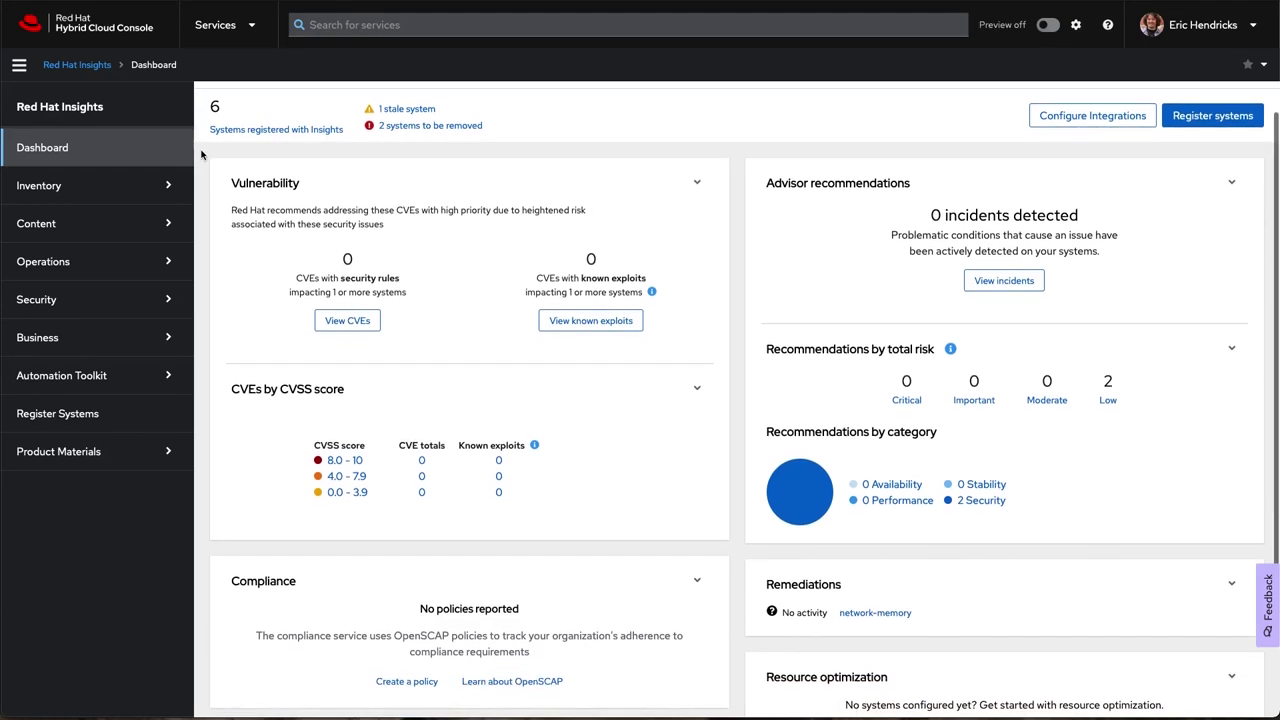
scroll(201, 153, down, 2)
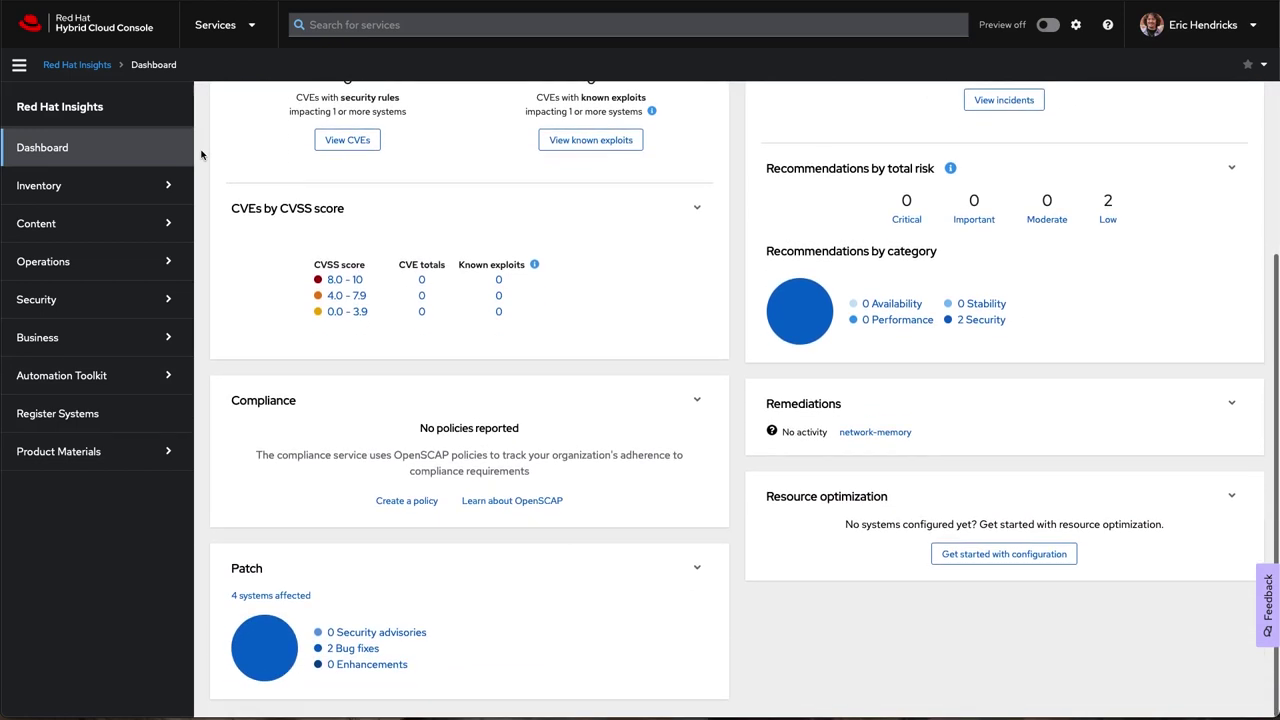
scroll(201, 153, up, 1)
scroll(201, 153, up, 3)
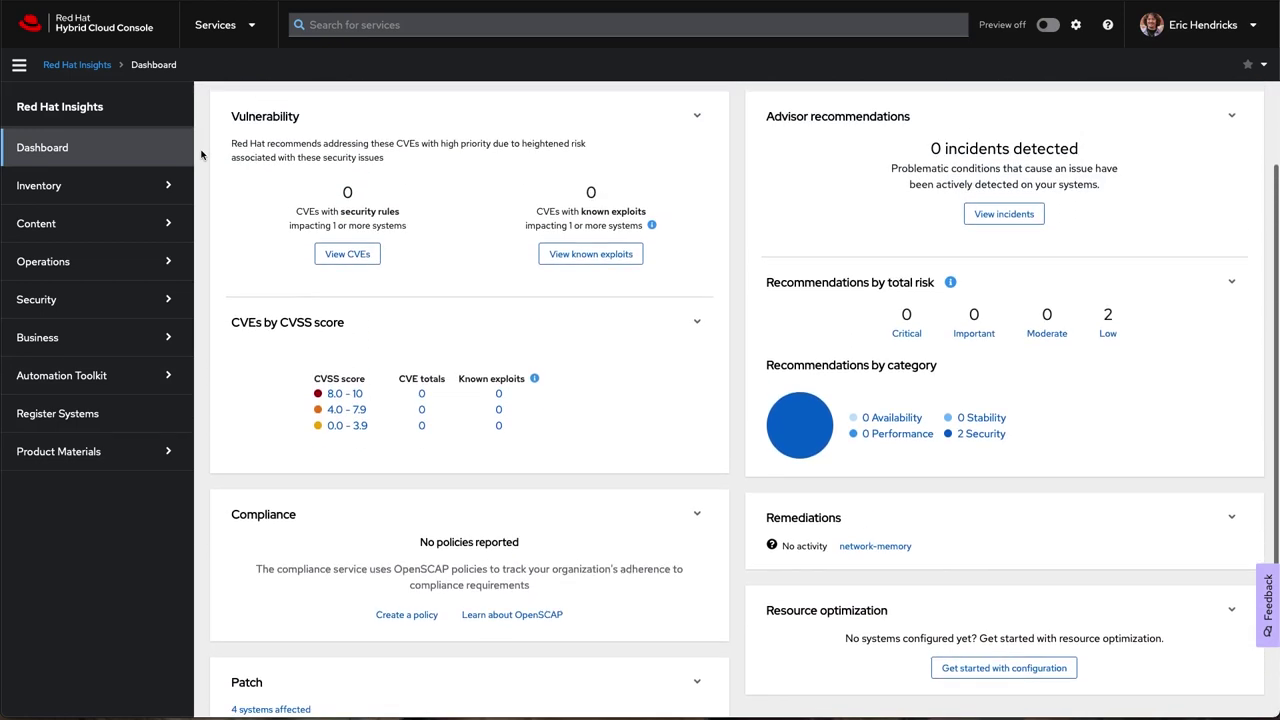
scroll(201, 153, up, 1)
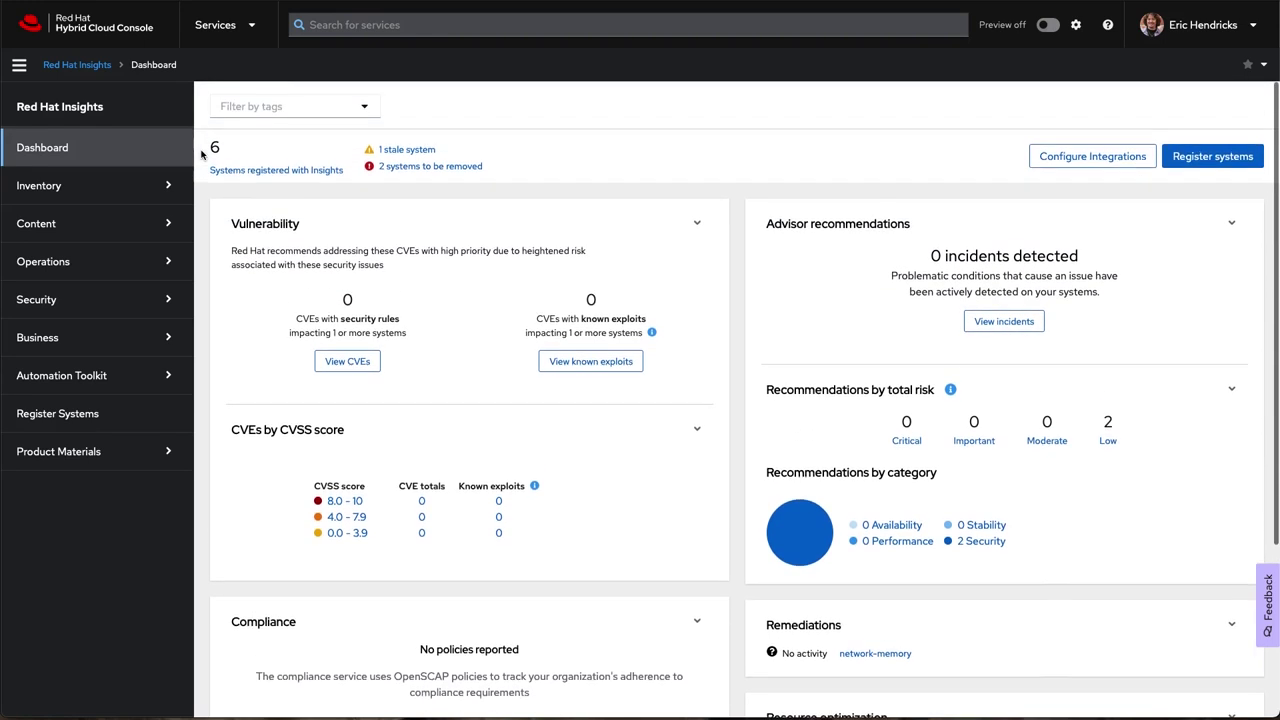
click(170, 182)
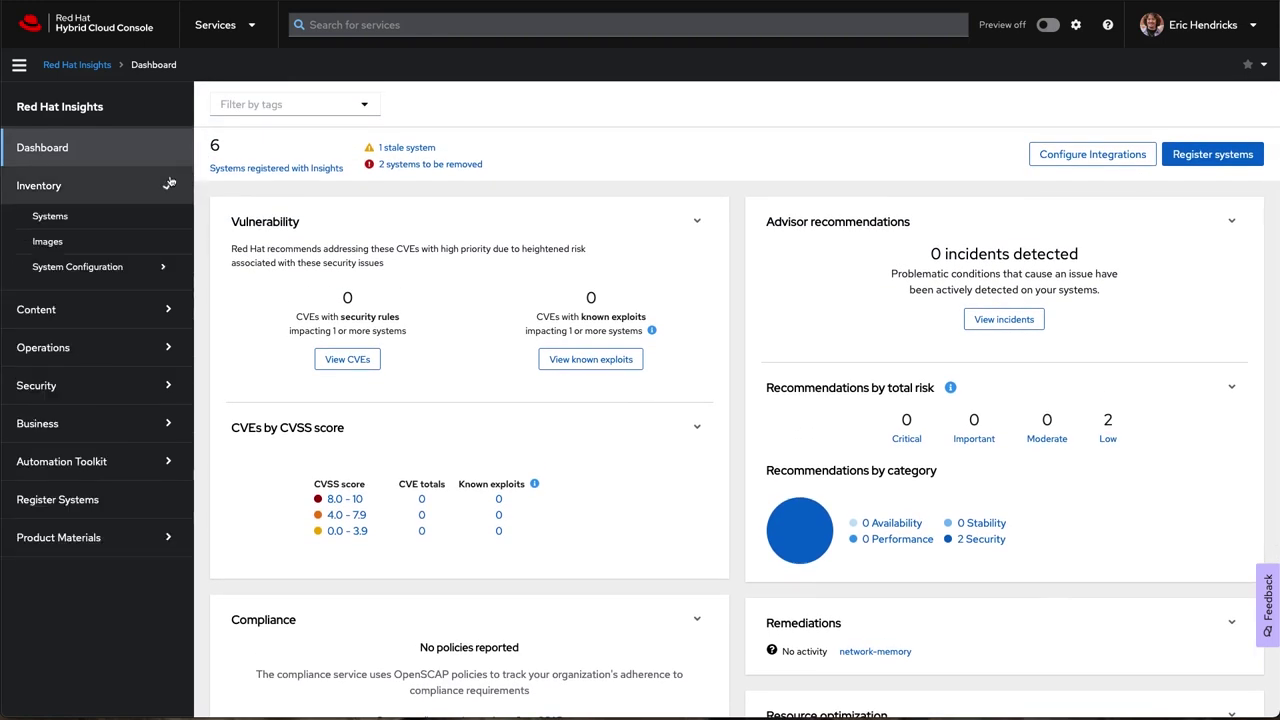
click(160, 217)
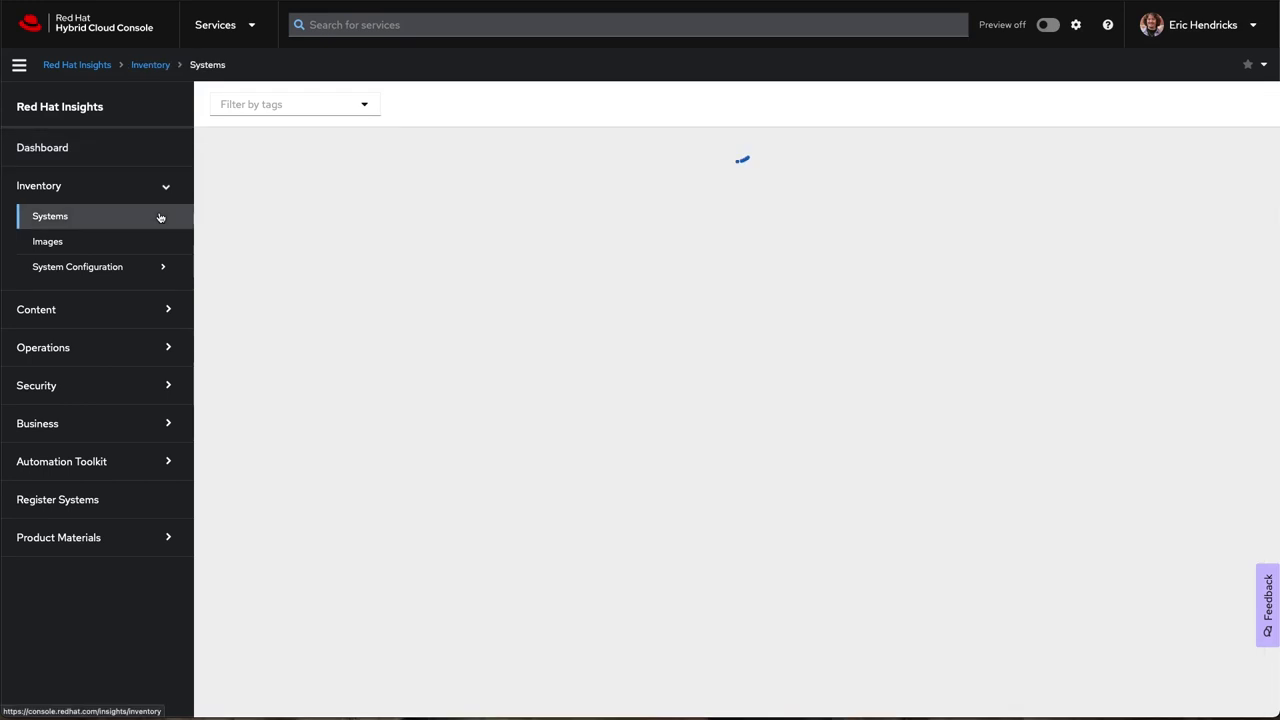
scroll(200, 218, down, 3)
scroll(200, 218, down, 3)
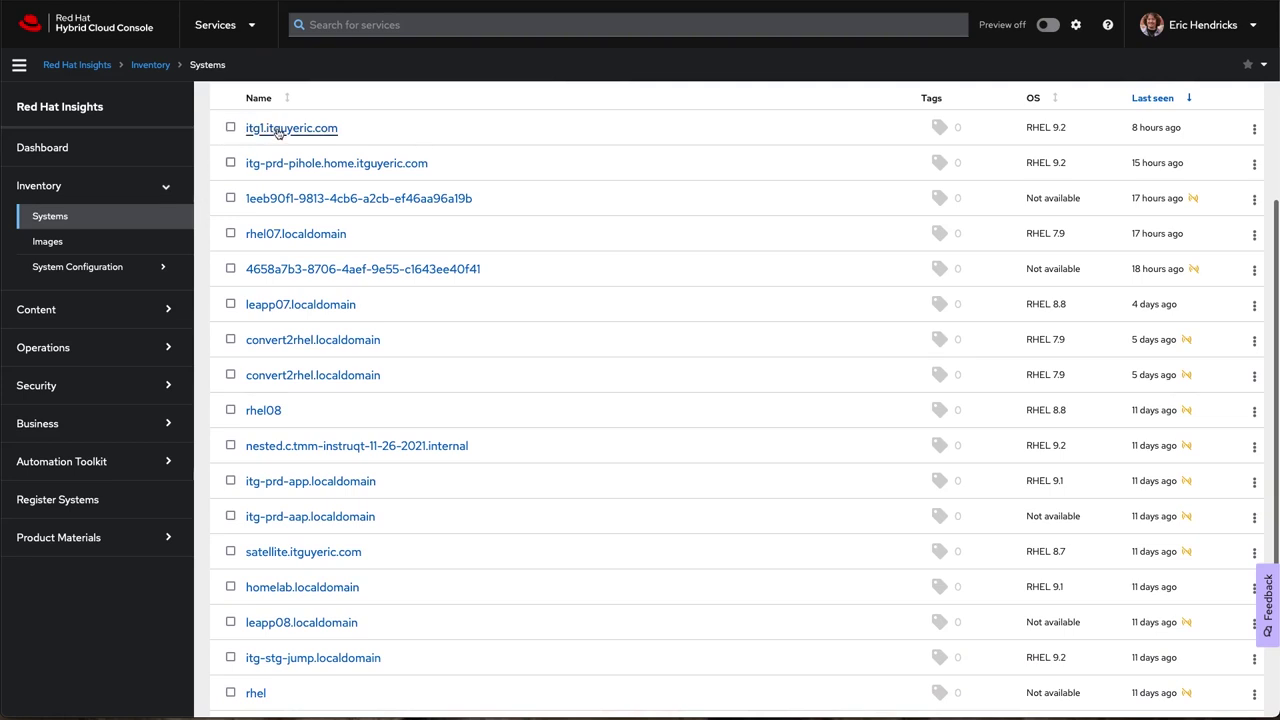
Open the itg1 system's details and scroll through them.
click(272, 129)
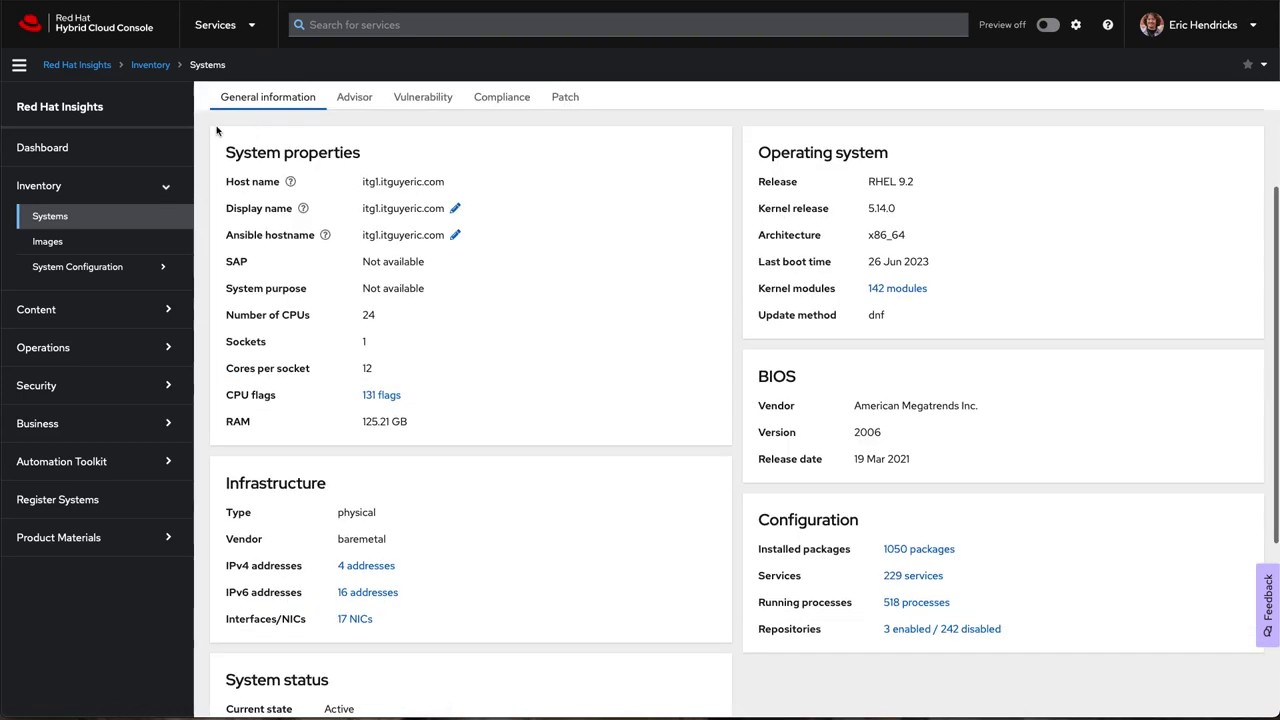
scroll(207, 130, down, 2)
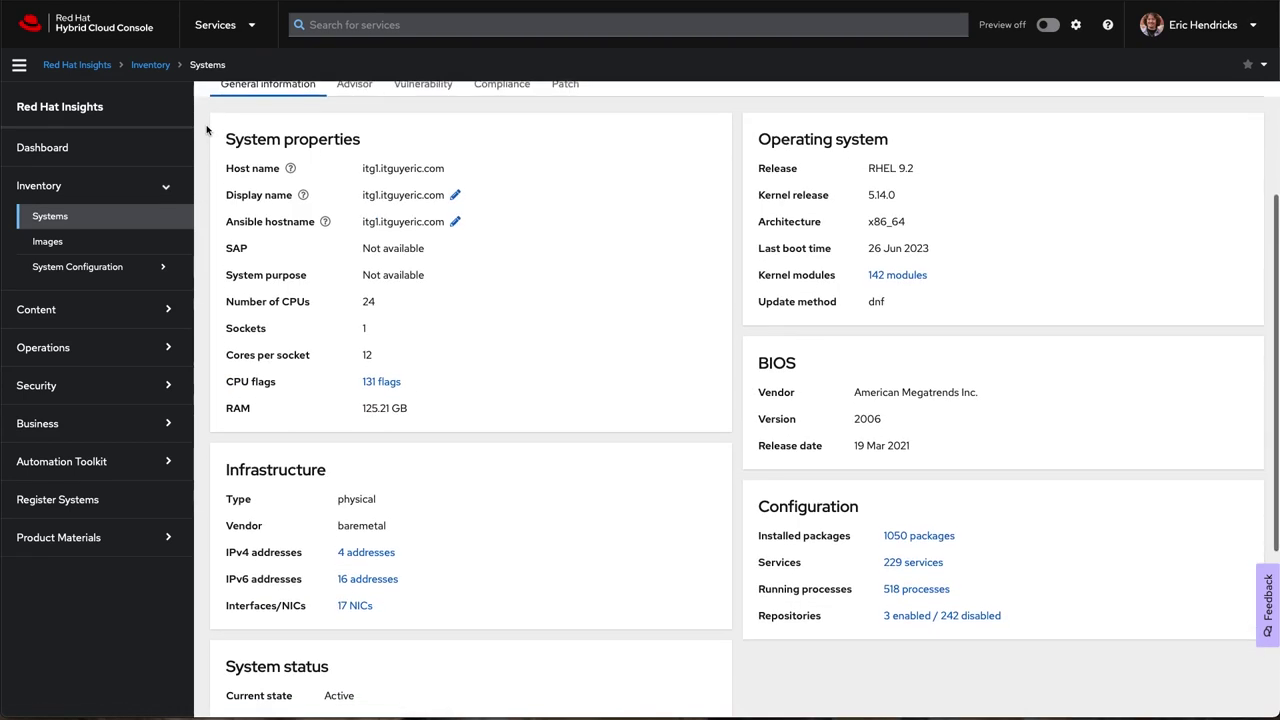
scroll(207, 130, down, 3)
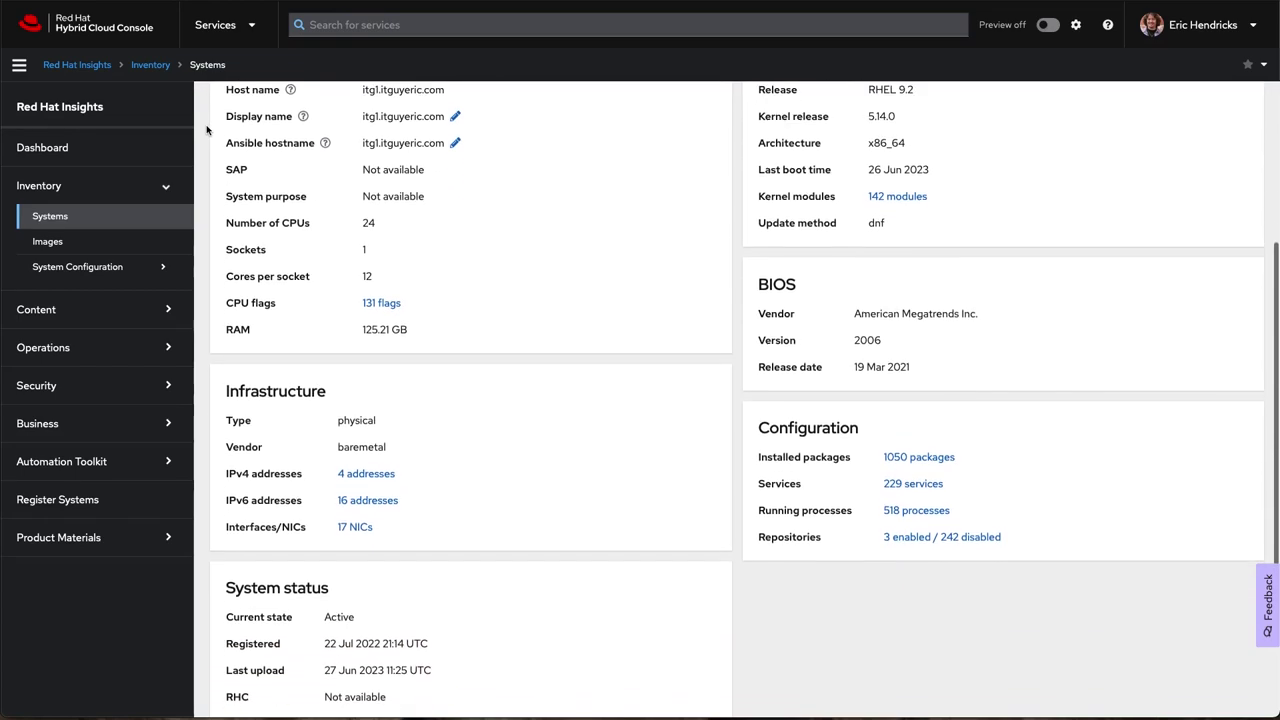
scroll(207, 130, down, 1)
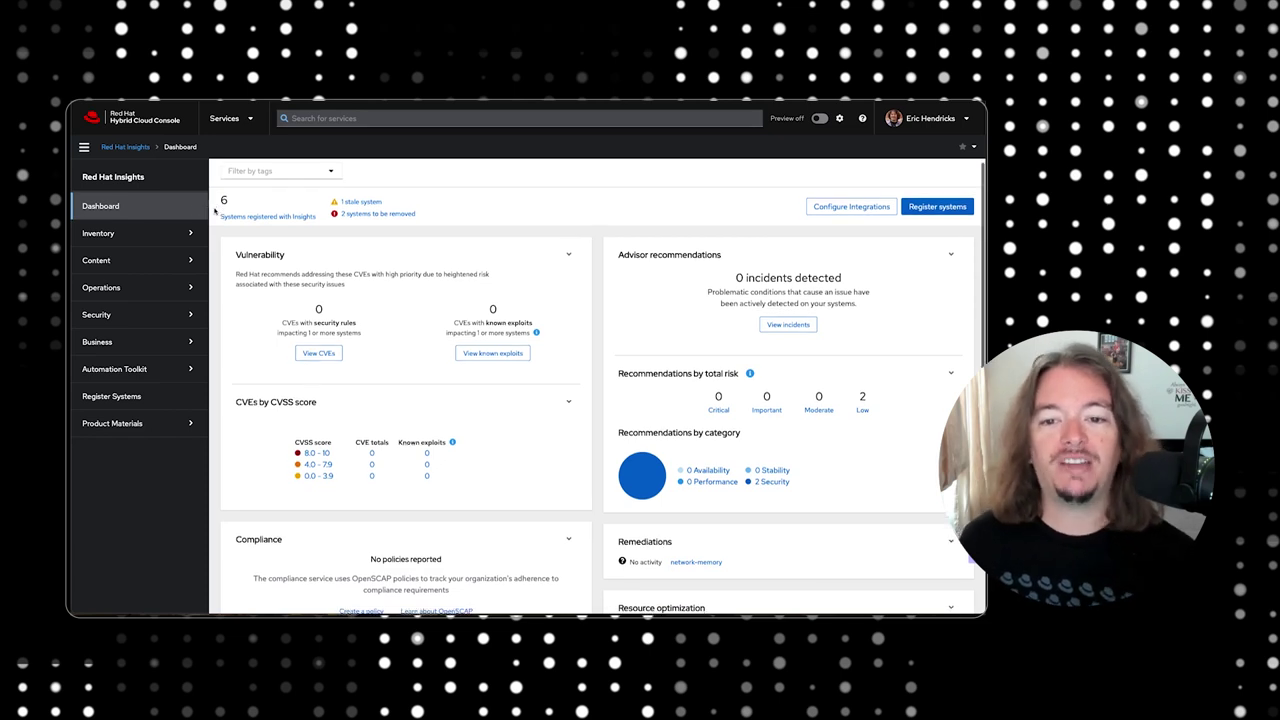
scroll(214, 210, down, 3)
scroll(214, 210, down, 4)
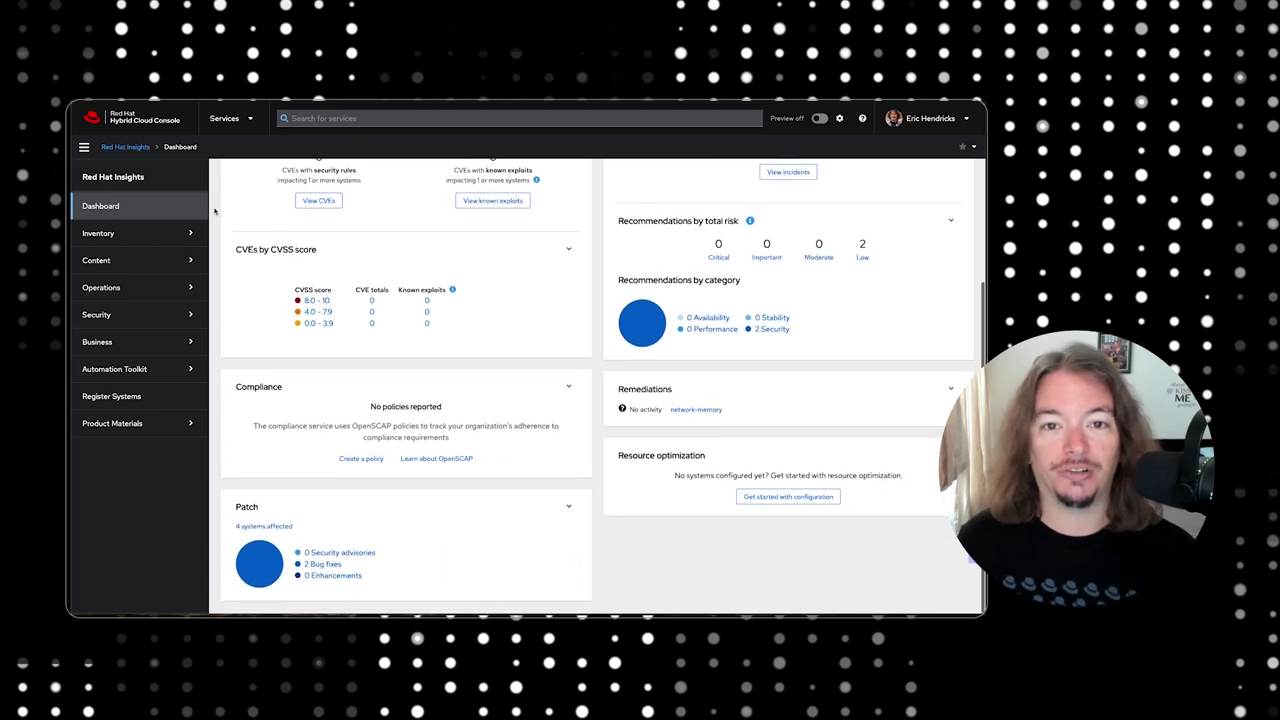
scroll(214, 210, up, 1)
scroll(214, 210, up, 5)
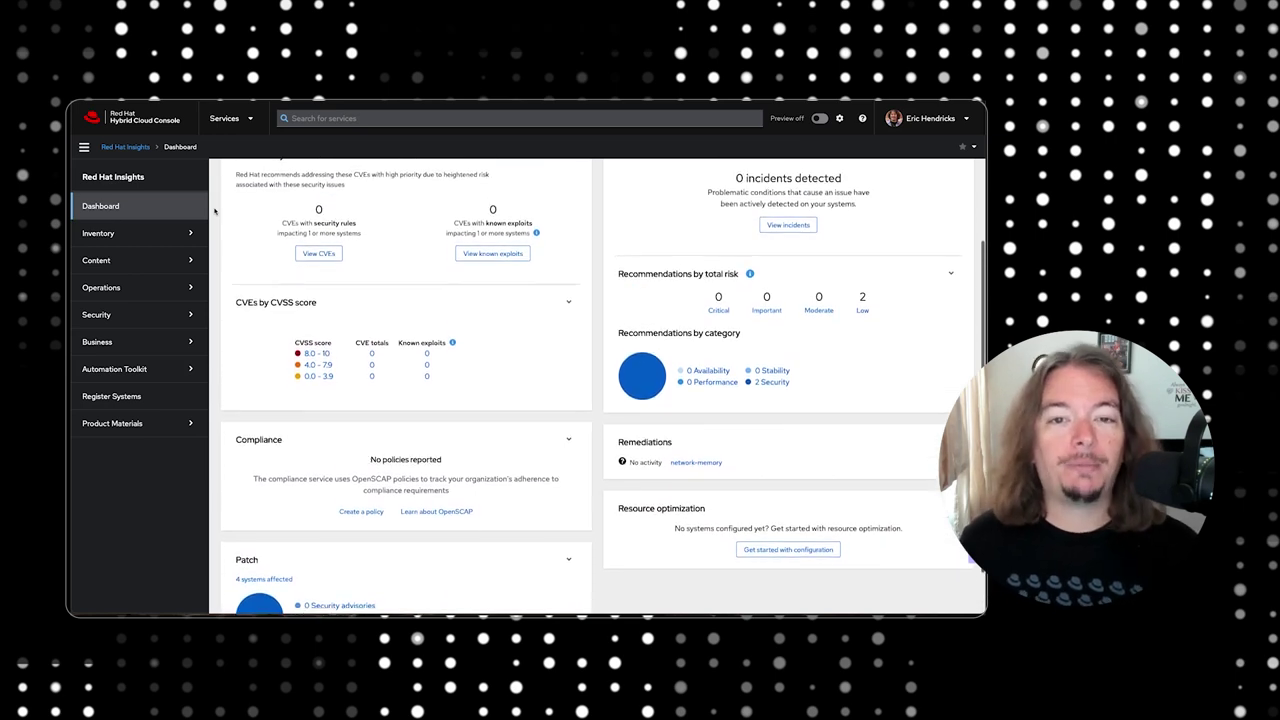
scroll(214, 210, up, 2)
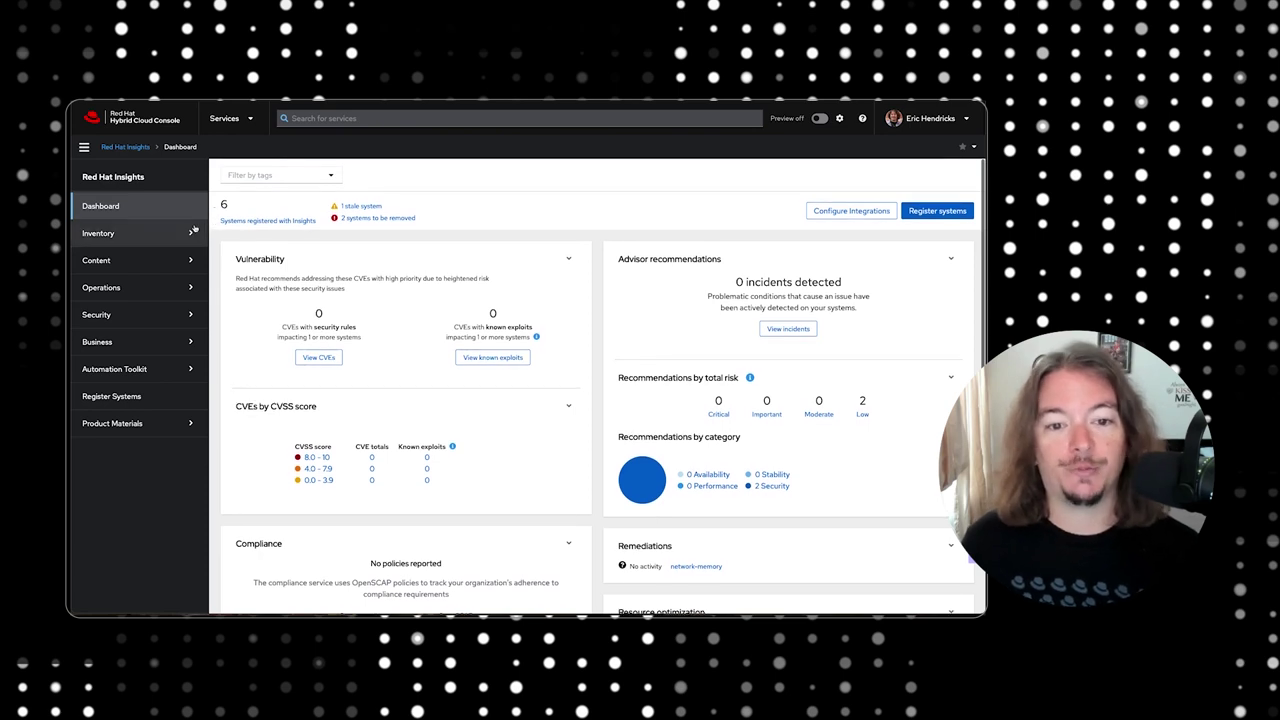
Expand Inventory and open the list of registered systems.
click(191, 232)
click(184, 256)
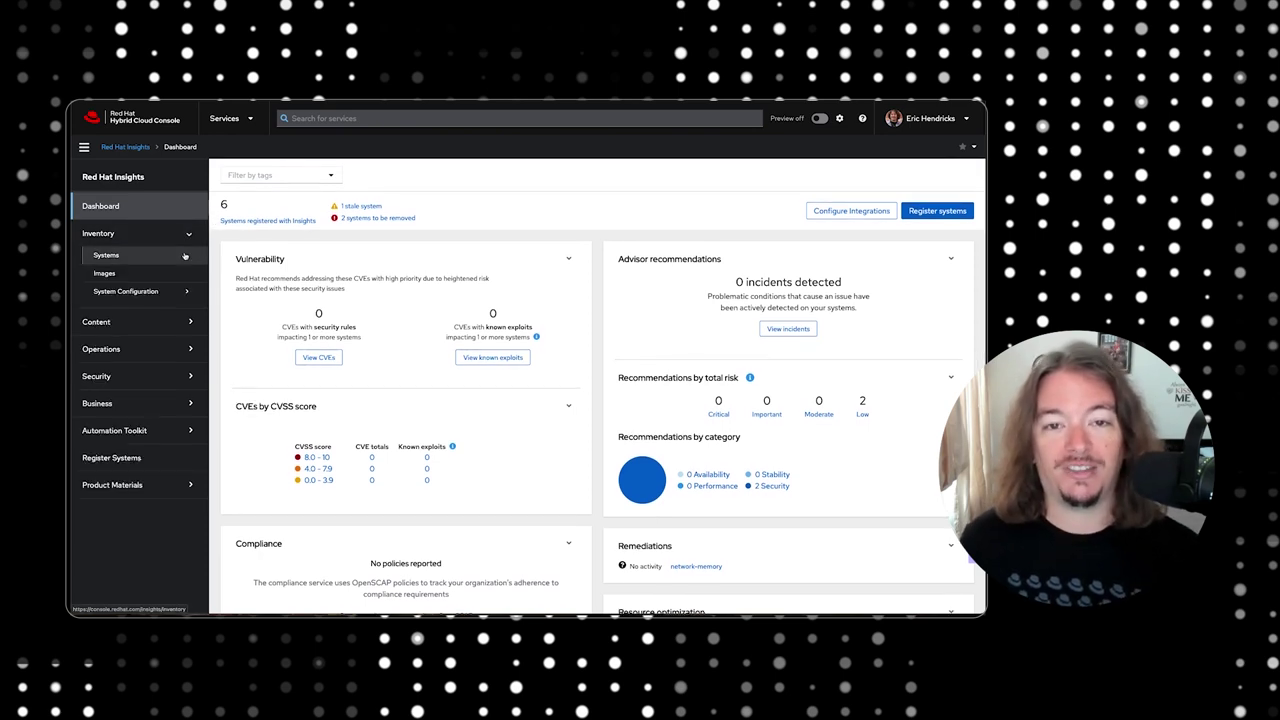
scroll(213, 256, down, 1)
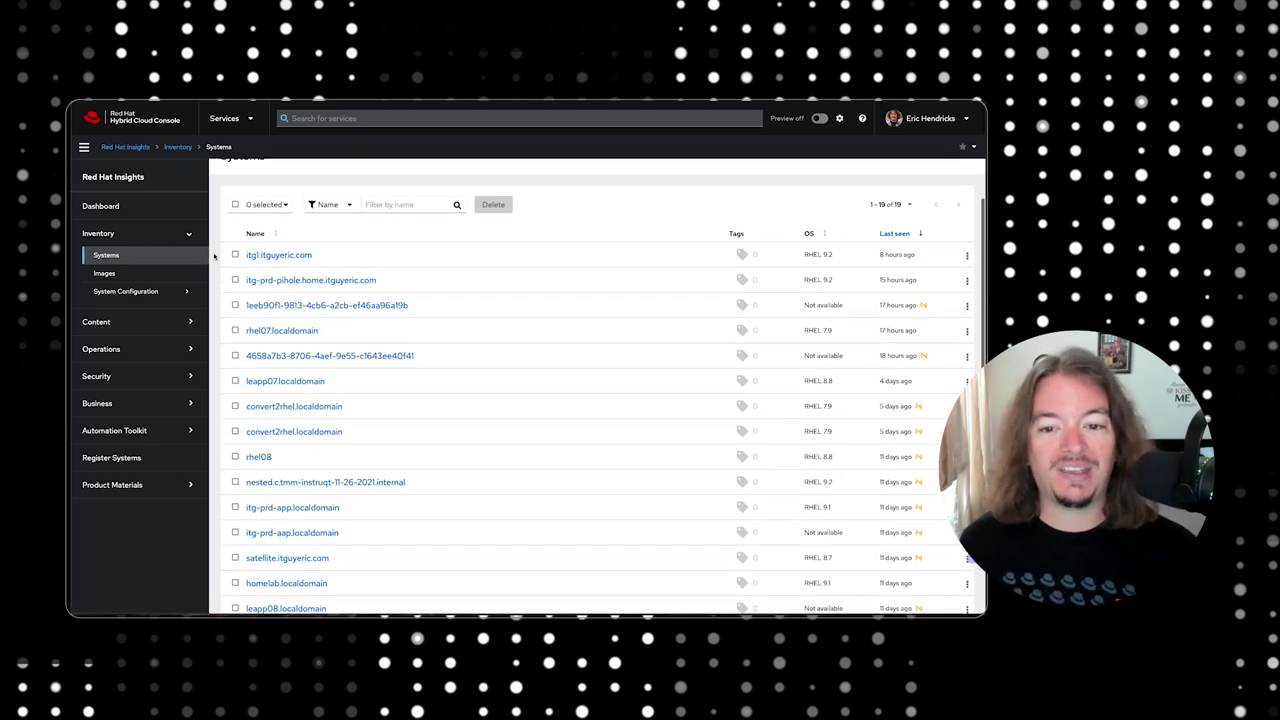
scroll(213, 256, down, 2)
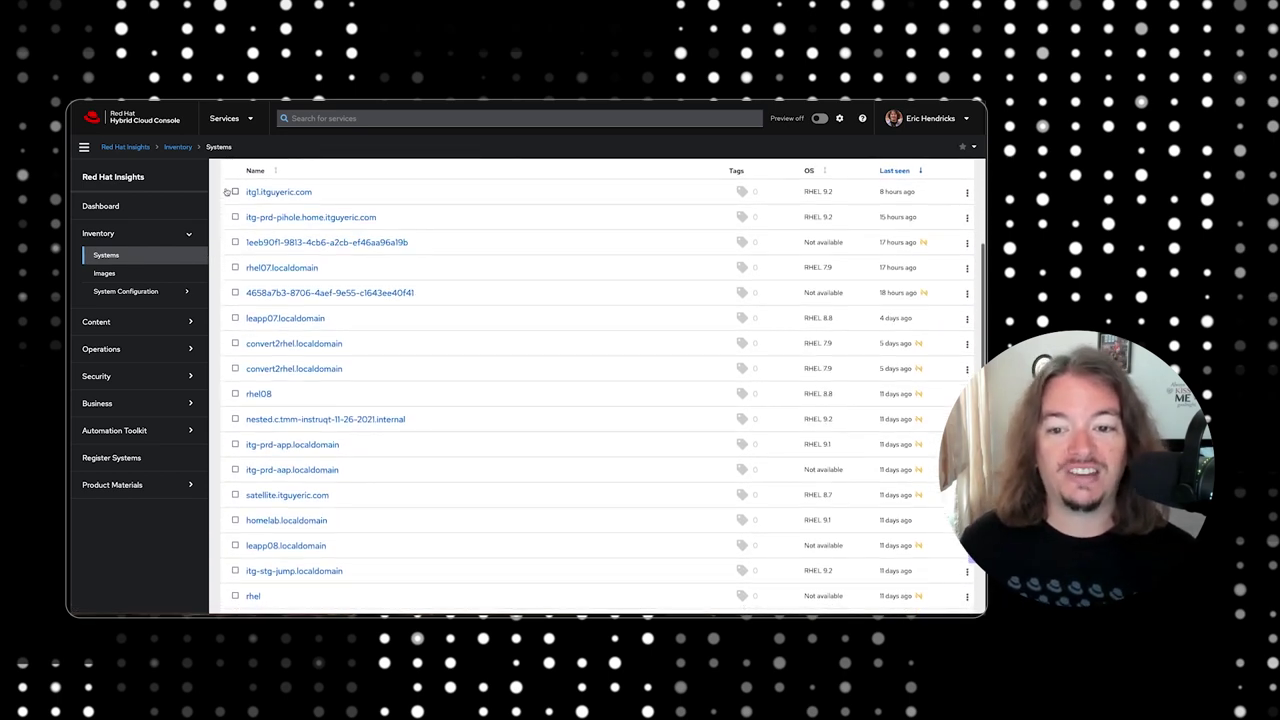
Open the most recently seen physical RHEL 9.2 system and scroll to its data collectors.
click(265, 193)
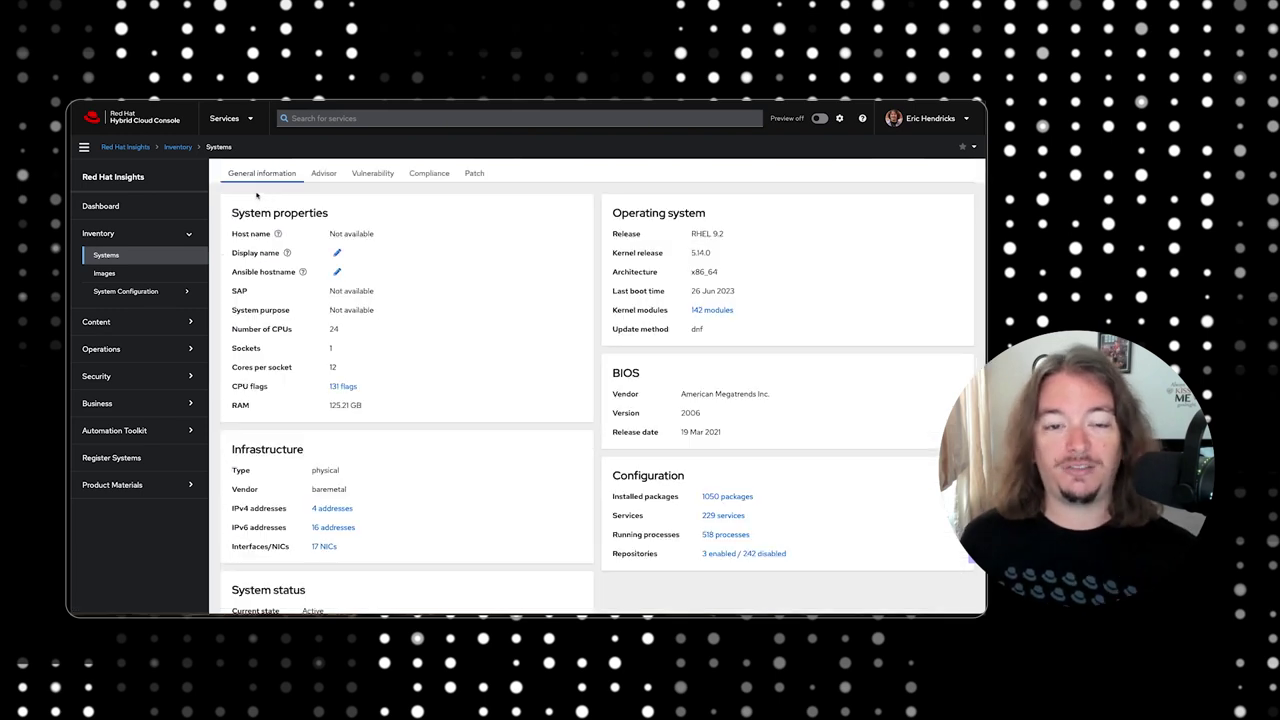
scroll(218, 194, down, 1)
scroll(218, 194, down, 2)
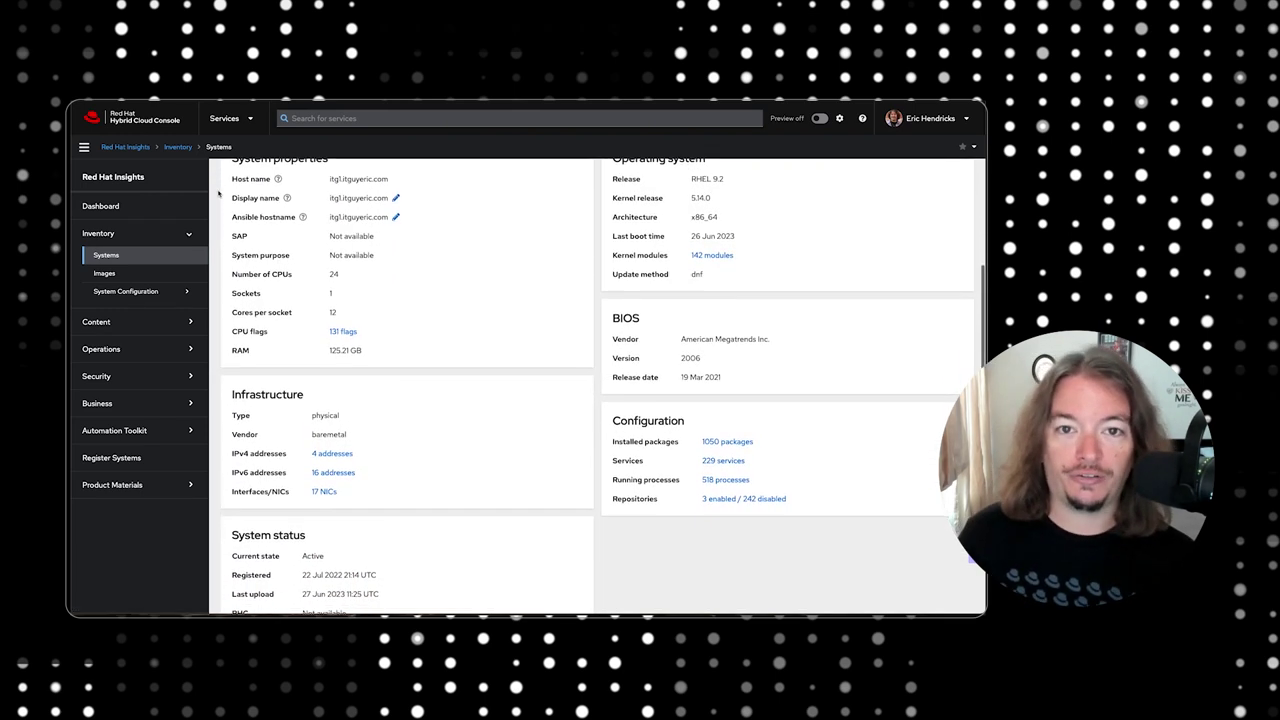
scroll(218, 194, down, 2)
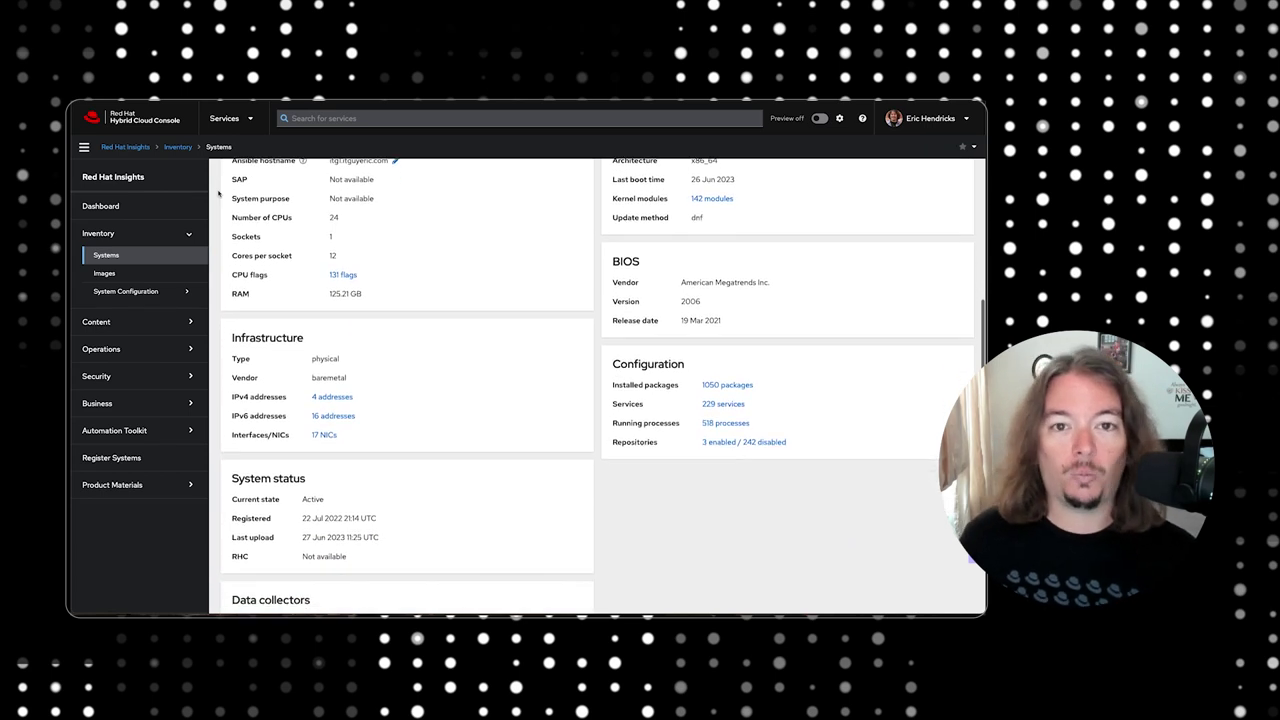
scroll(218, 194, down, 2)
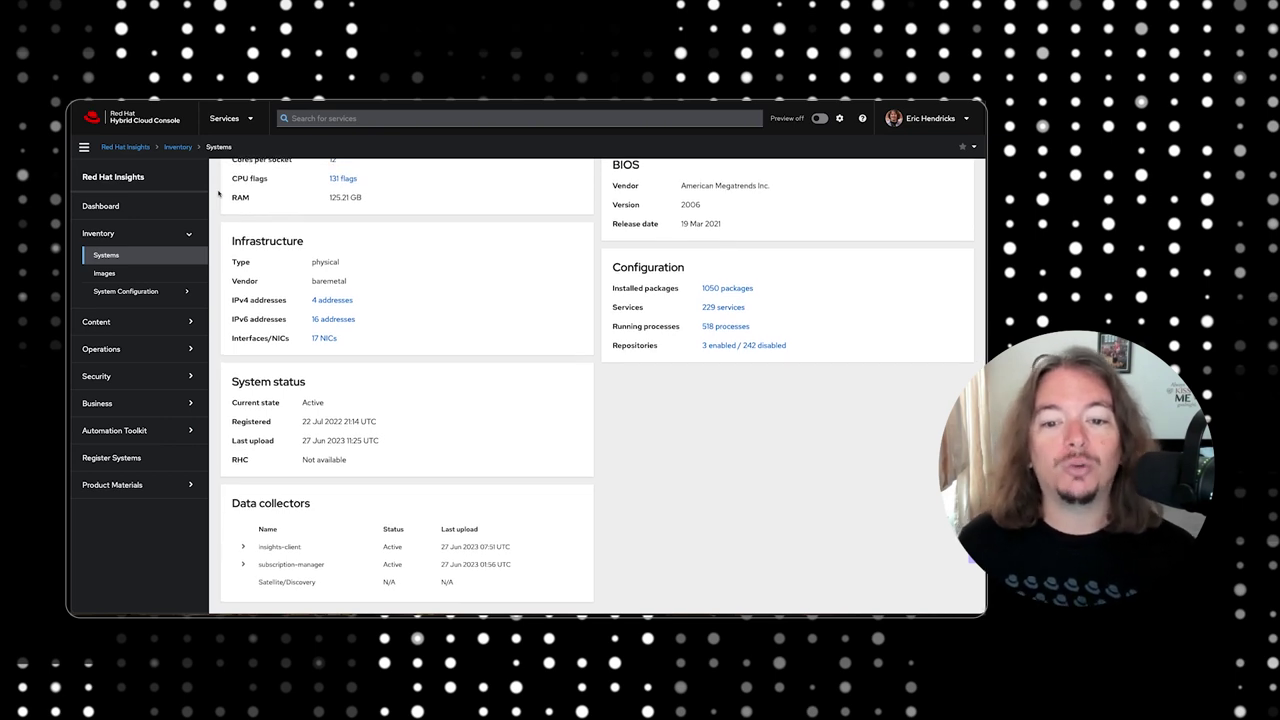
click(193, 205)
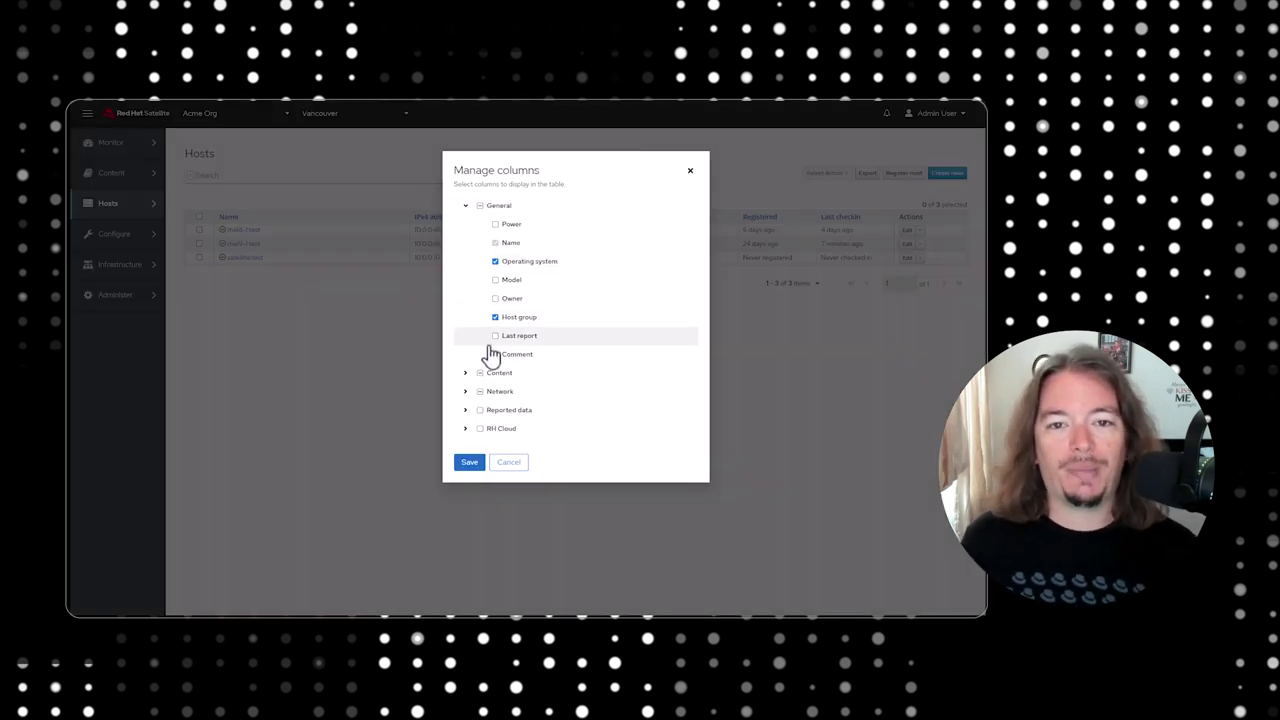
Add Lifecycle environment and Content view columns to the hosts list.
click(465, 374)
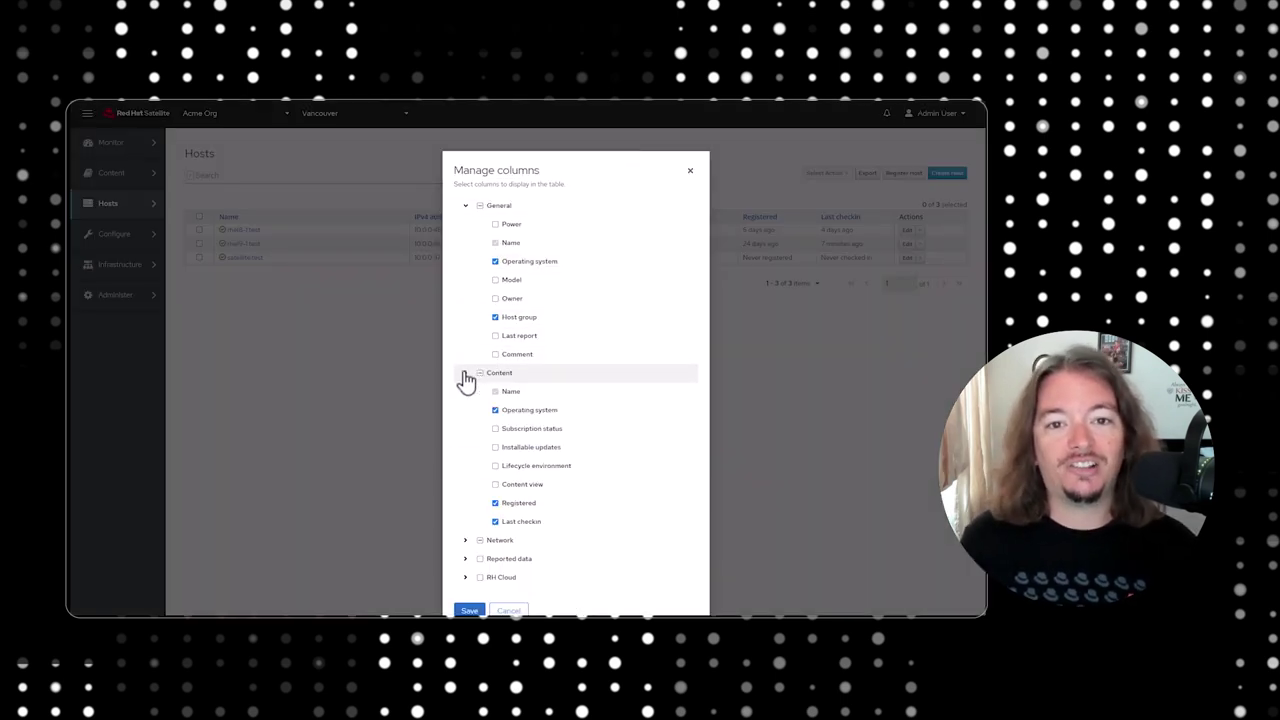
click(498, 468)
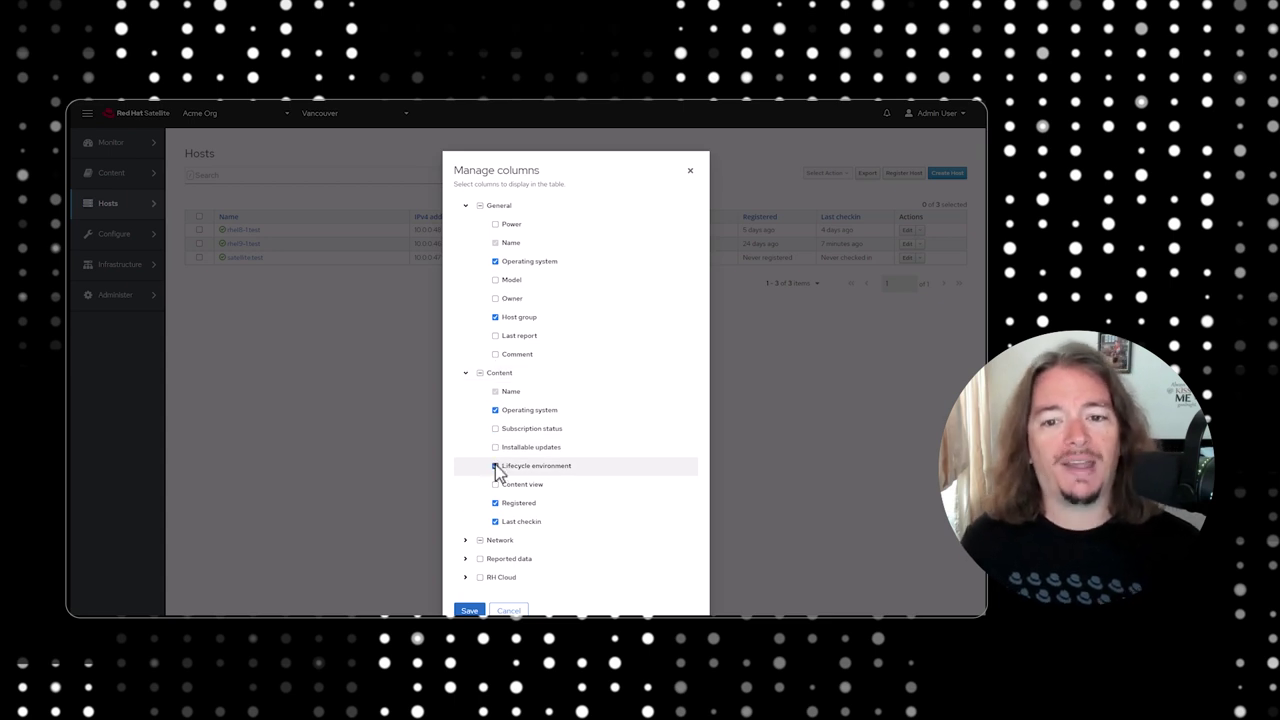
click(497, 486)
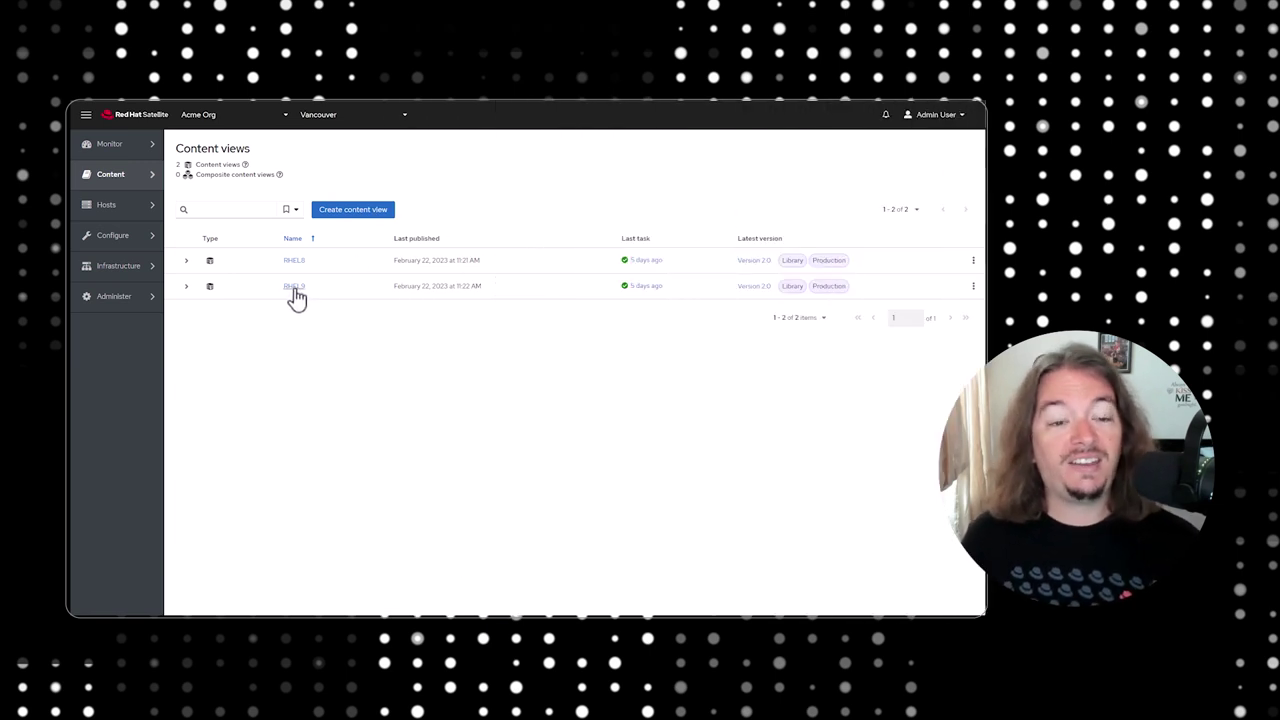
Compare versions 1.0 and 2.0 of the RHEL9 content view.
click(295, 289)
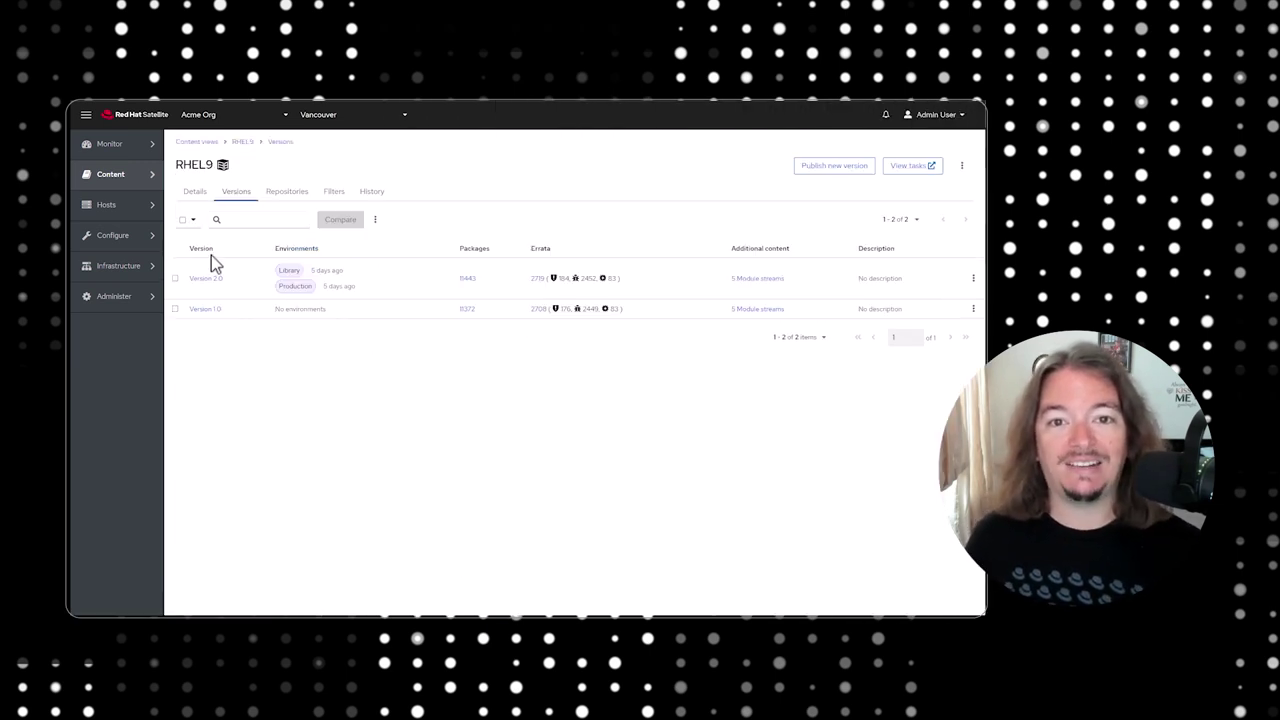
click(183, 221)
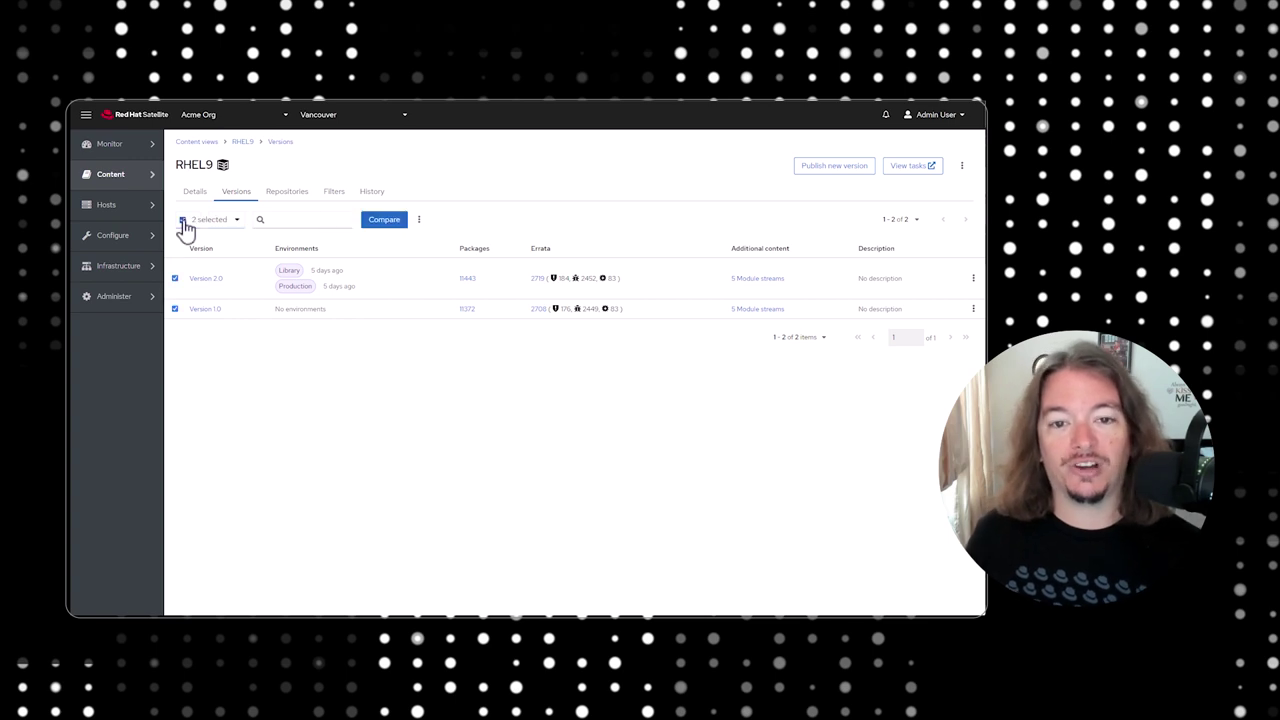
click(400, 222)
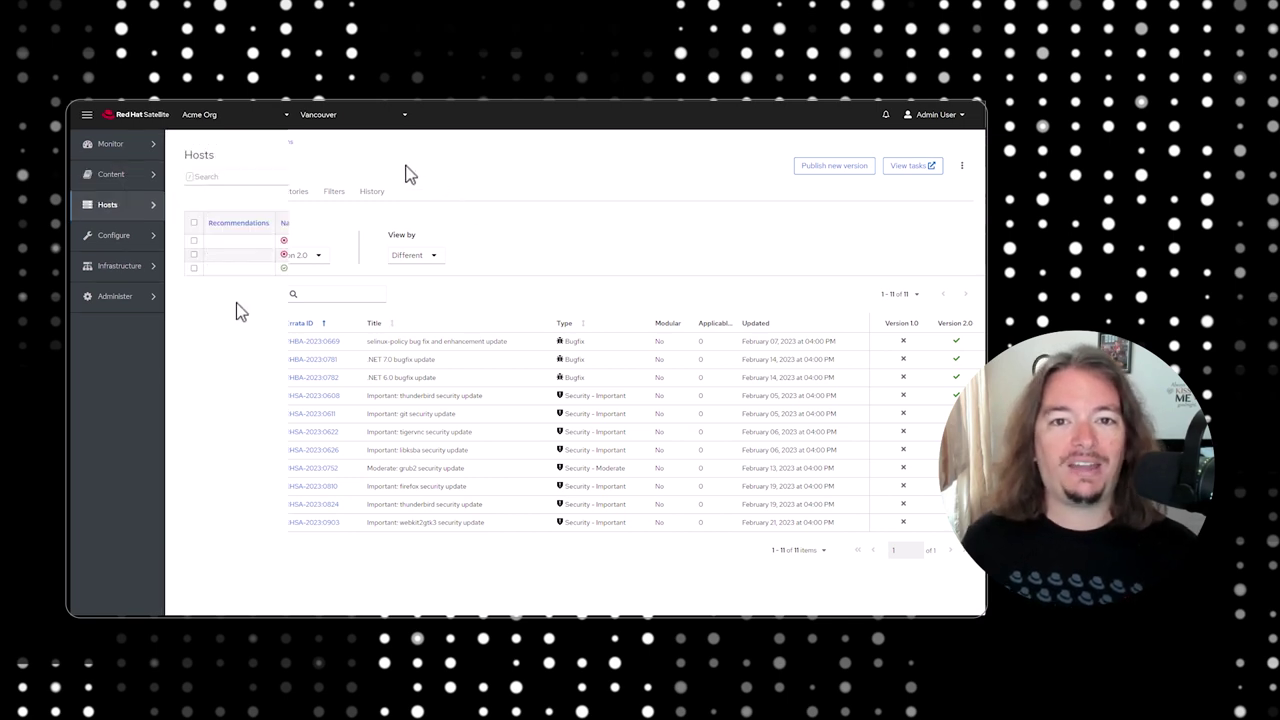
Schedule a remote script job on the RHEL 8.7 and RHEL 9.1 test hosts and start entering the command.
click(194, 241)
click(194, 254)
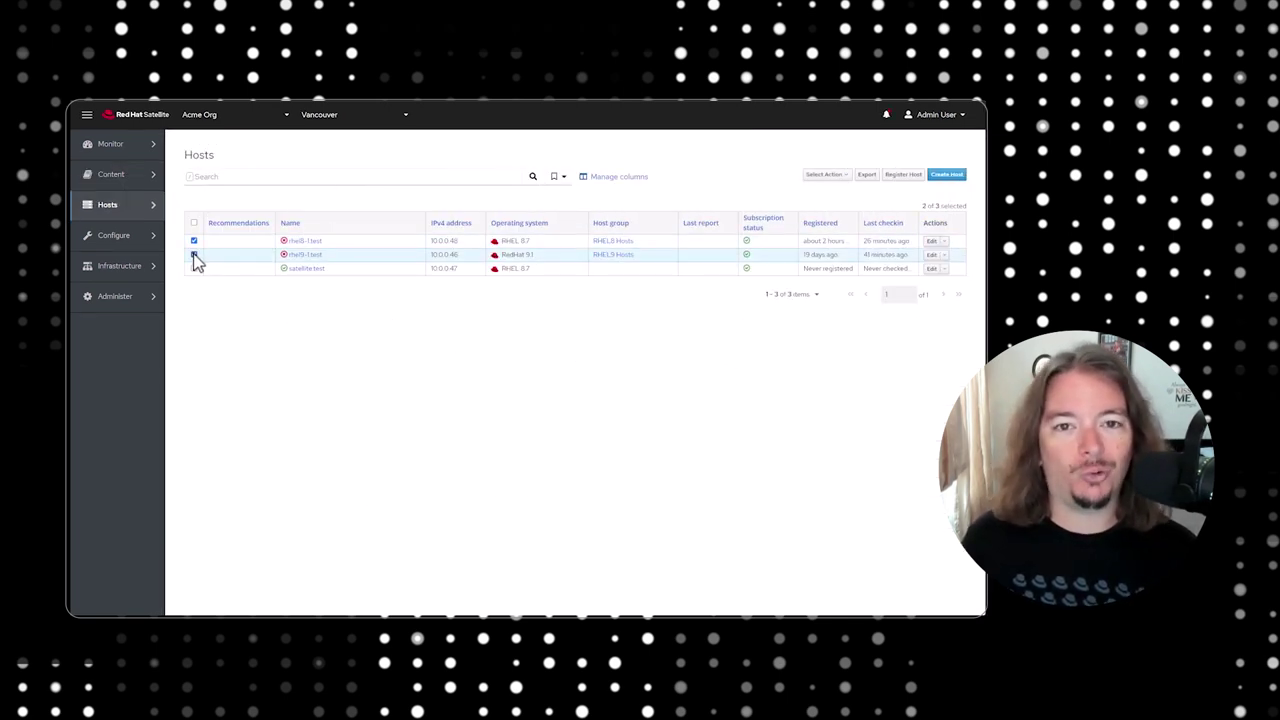
click(846, 176)
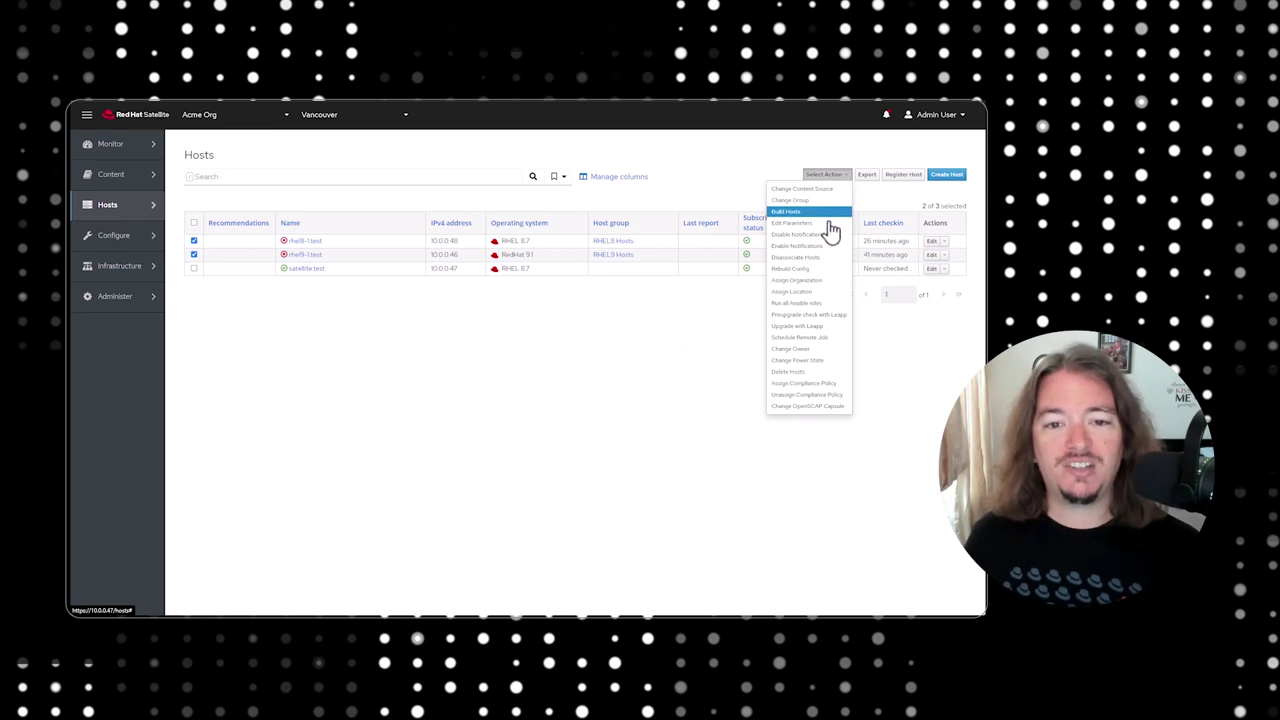
click(818, 338)
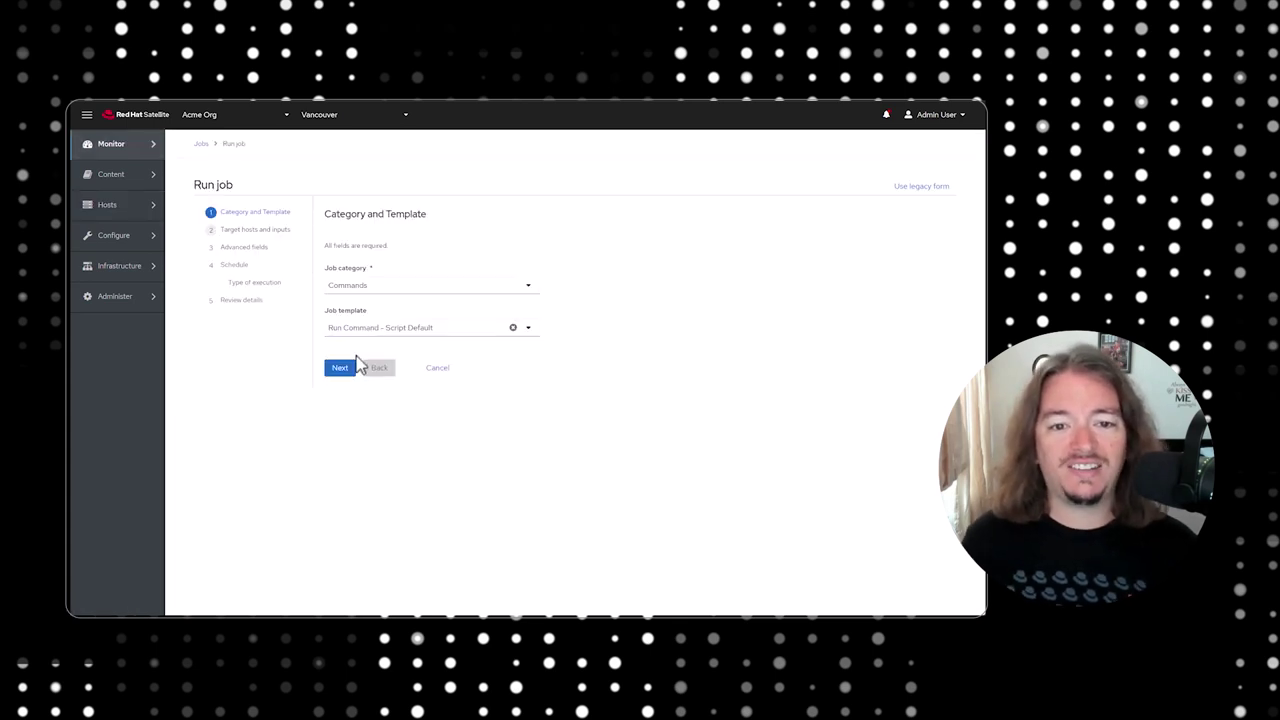
click(340, 367)
click(355, 354)
text(u)
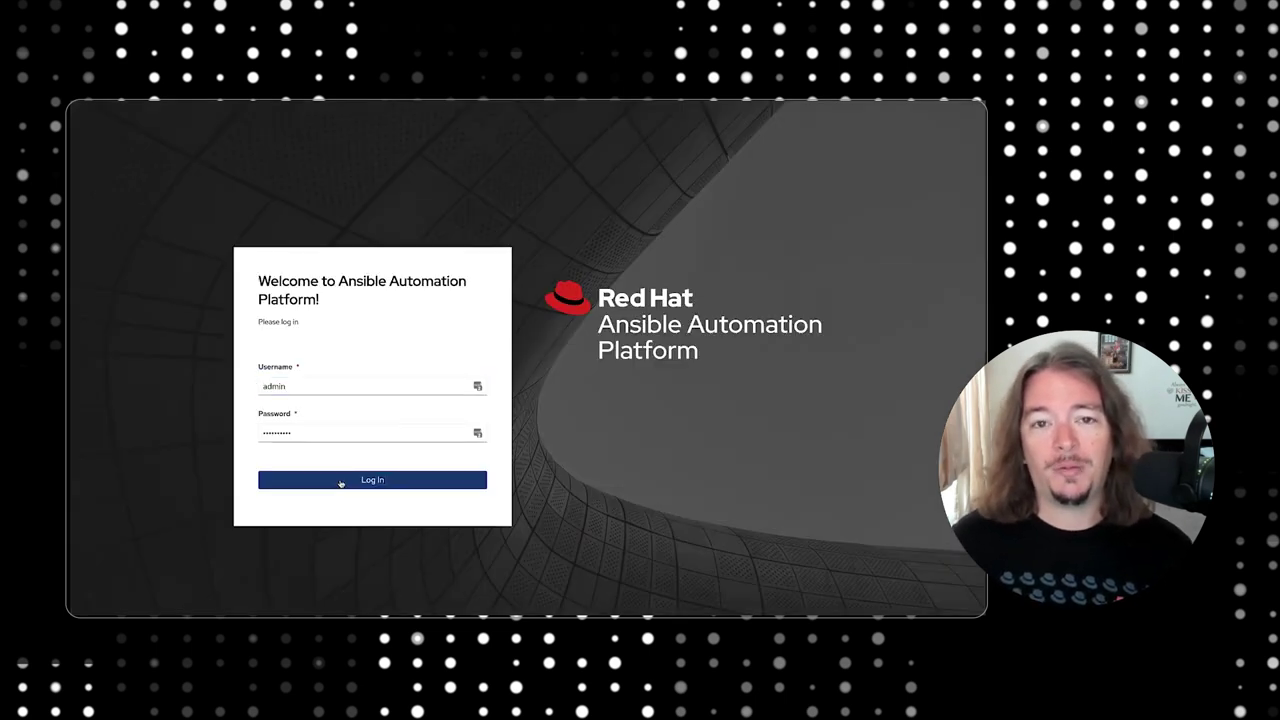
Log in to the automation controller and launch the AWS - ec2 enforce owner tag workflow.
click(340, 483)
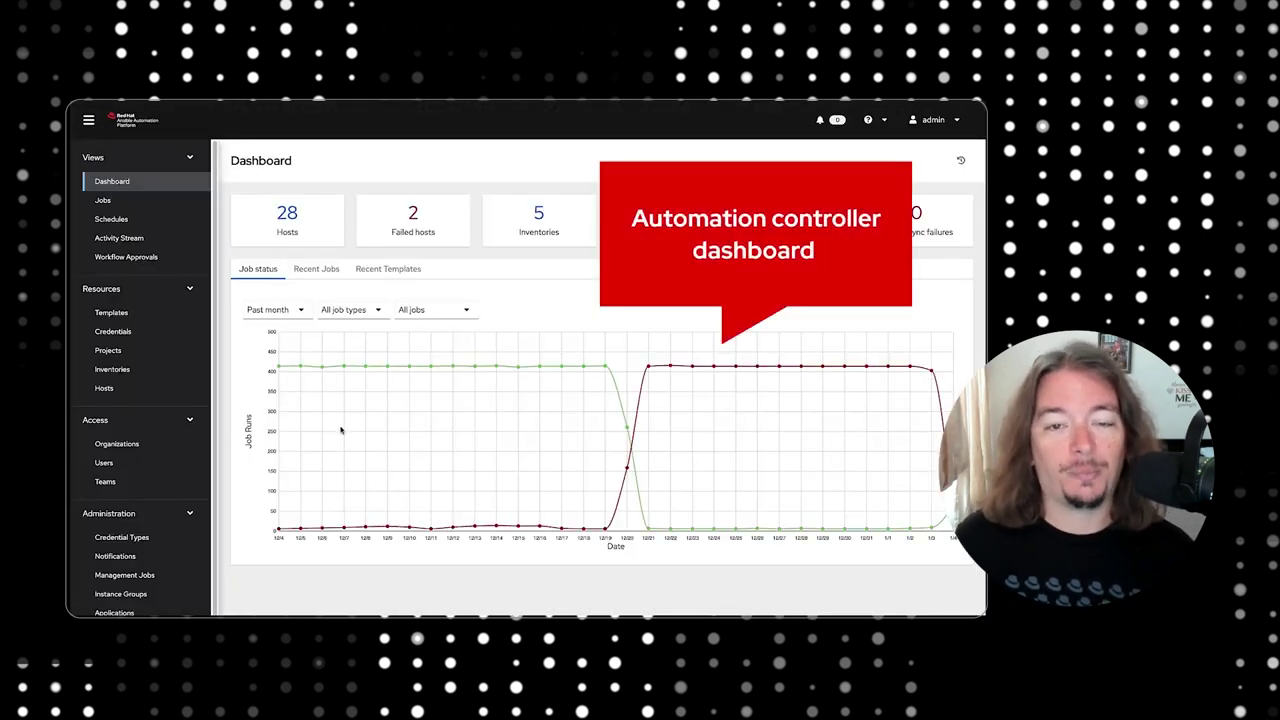
click(141, 315)
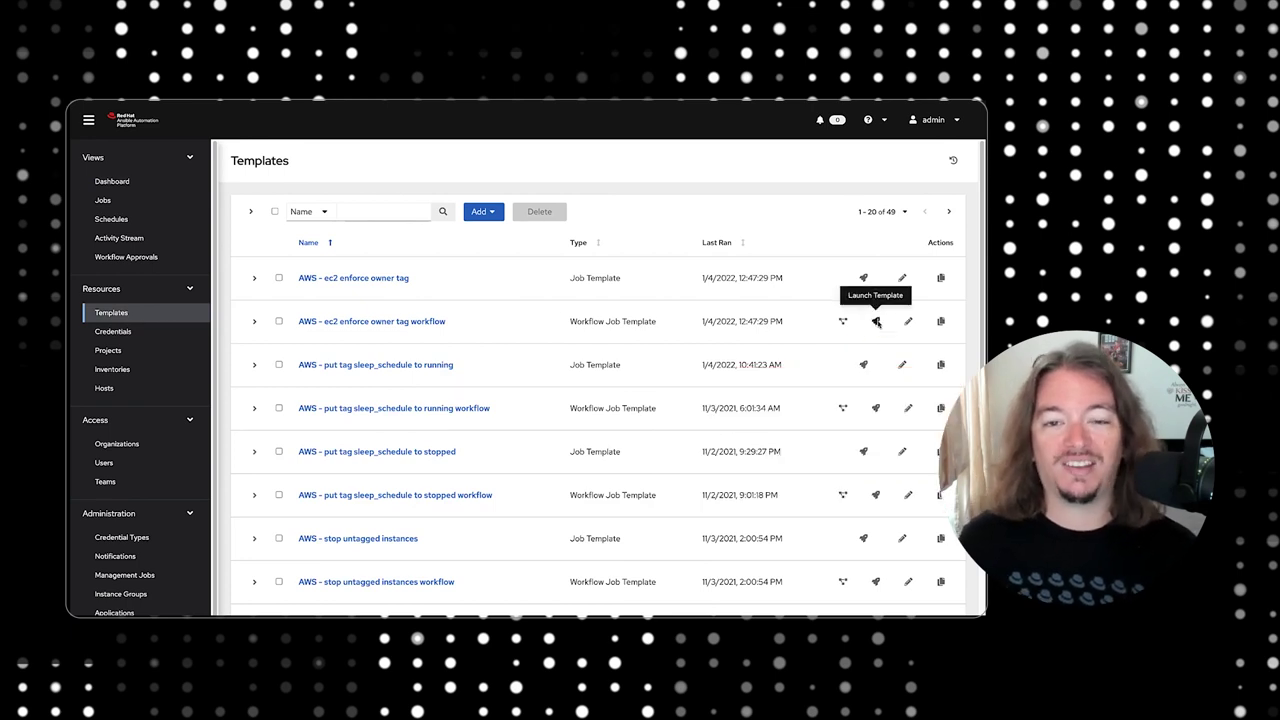
click(876, 321)
Open a workflow node's job output and view the set_fact task result as JSON.
drag(838, 351, 707, 375)
mouse_move(551, 324)
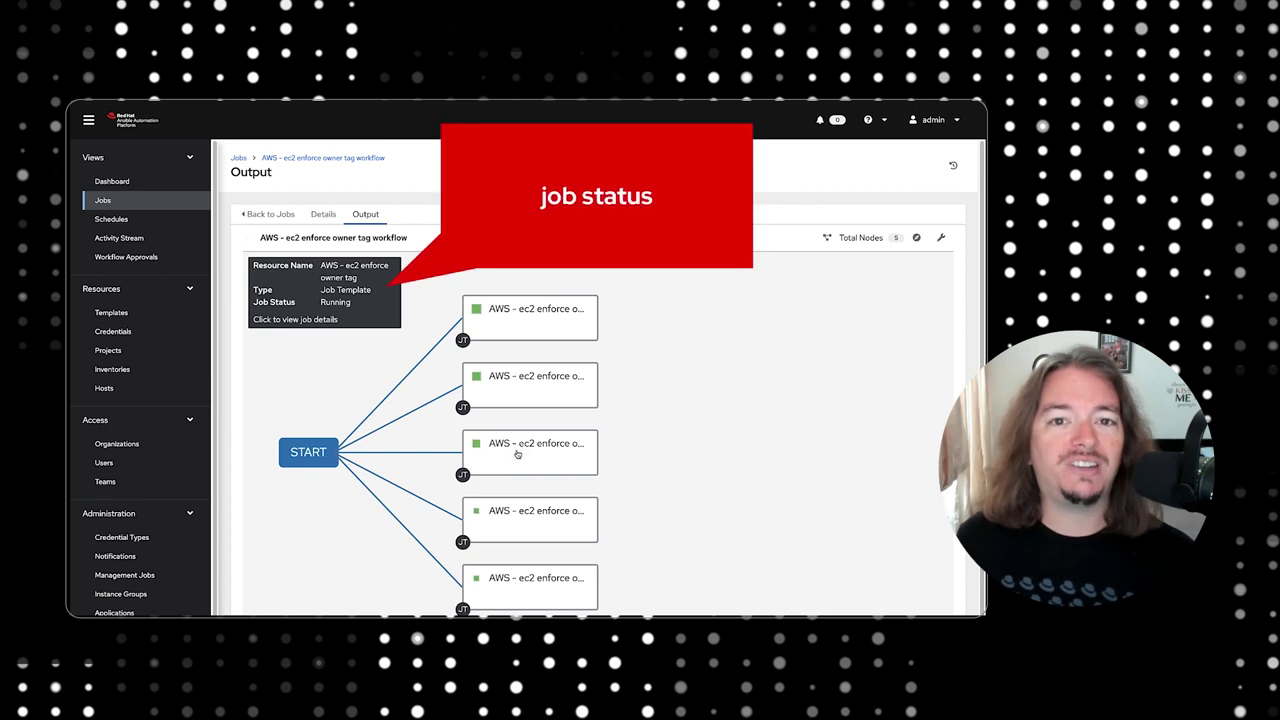
click(522, 394)
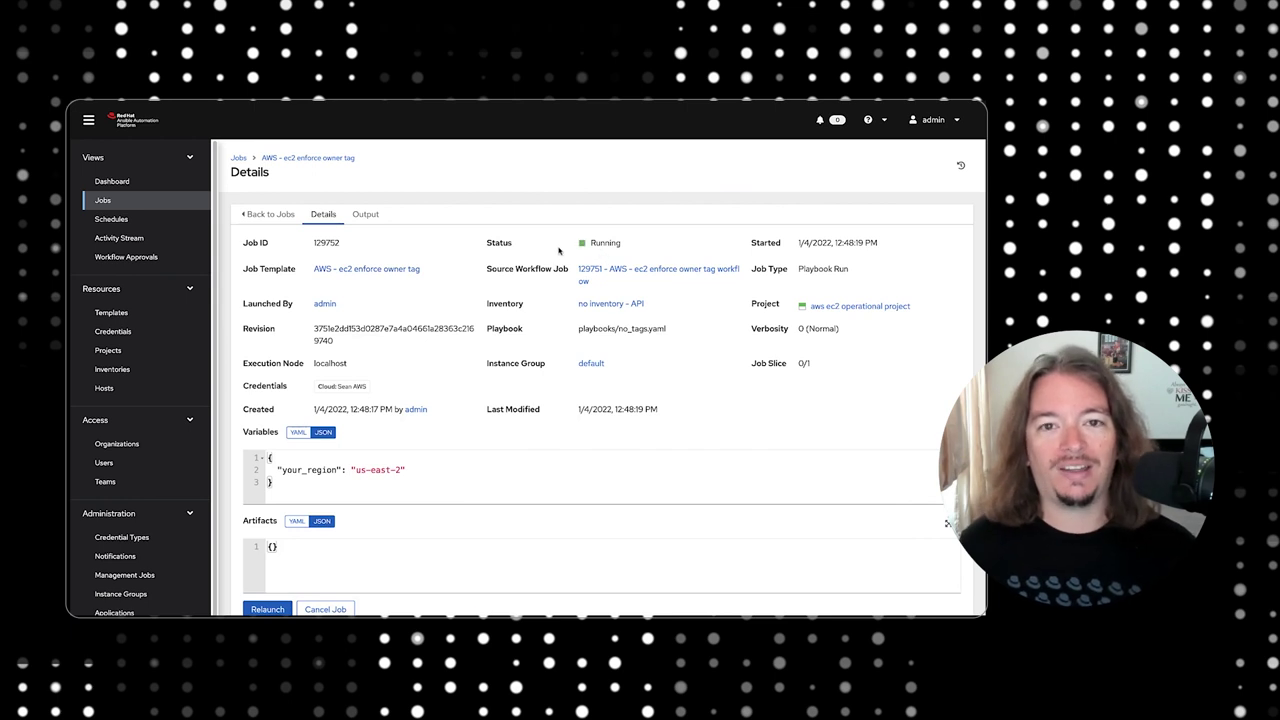
click(366, 214)
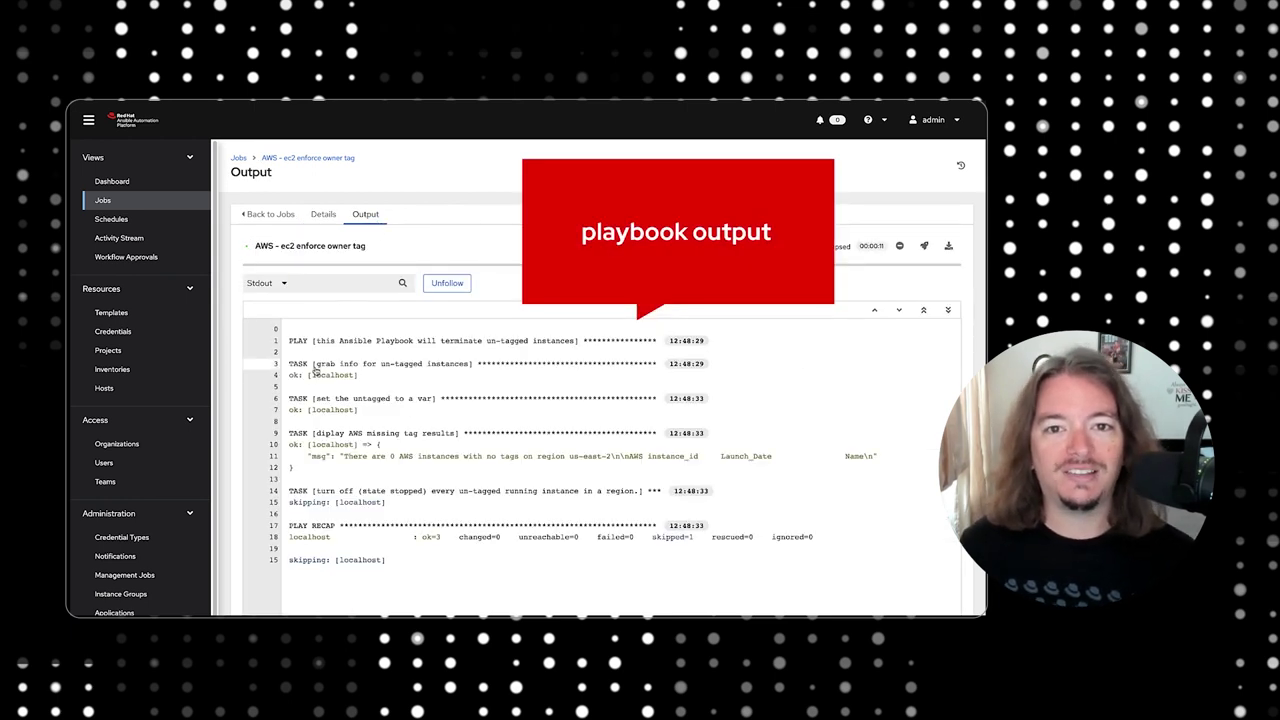
click(293, 409)
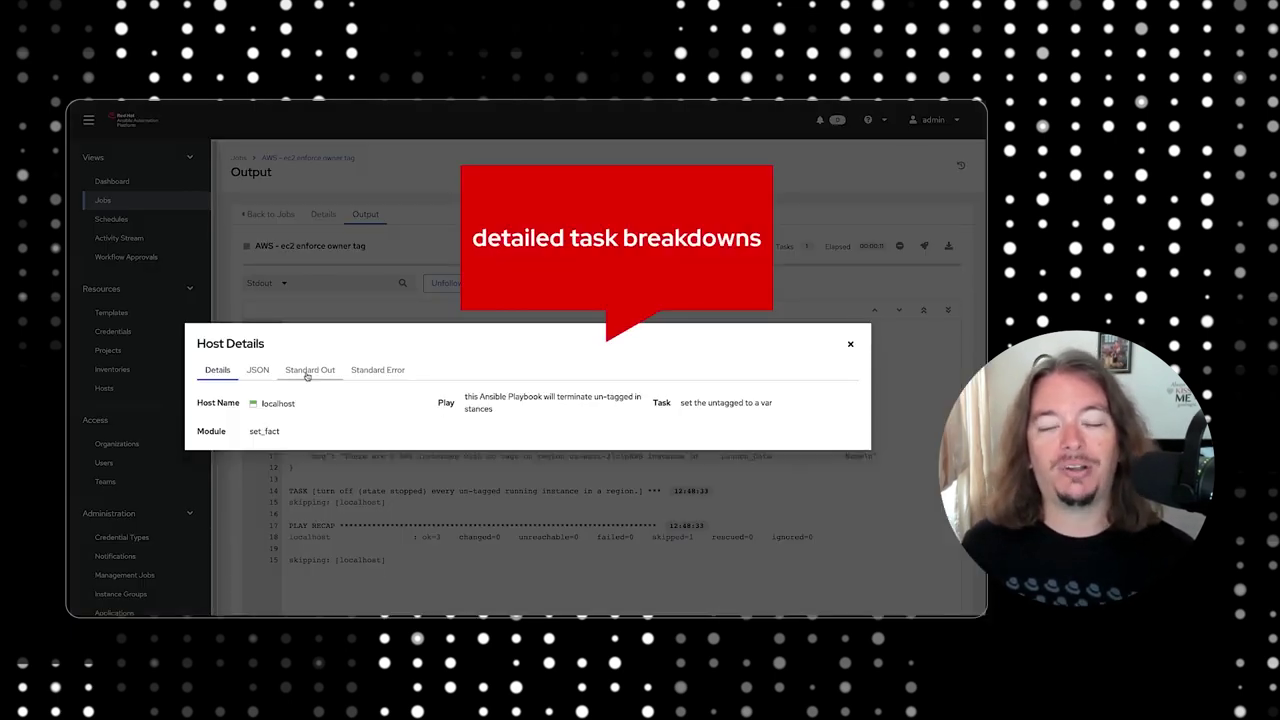
click(257, 370)
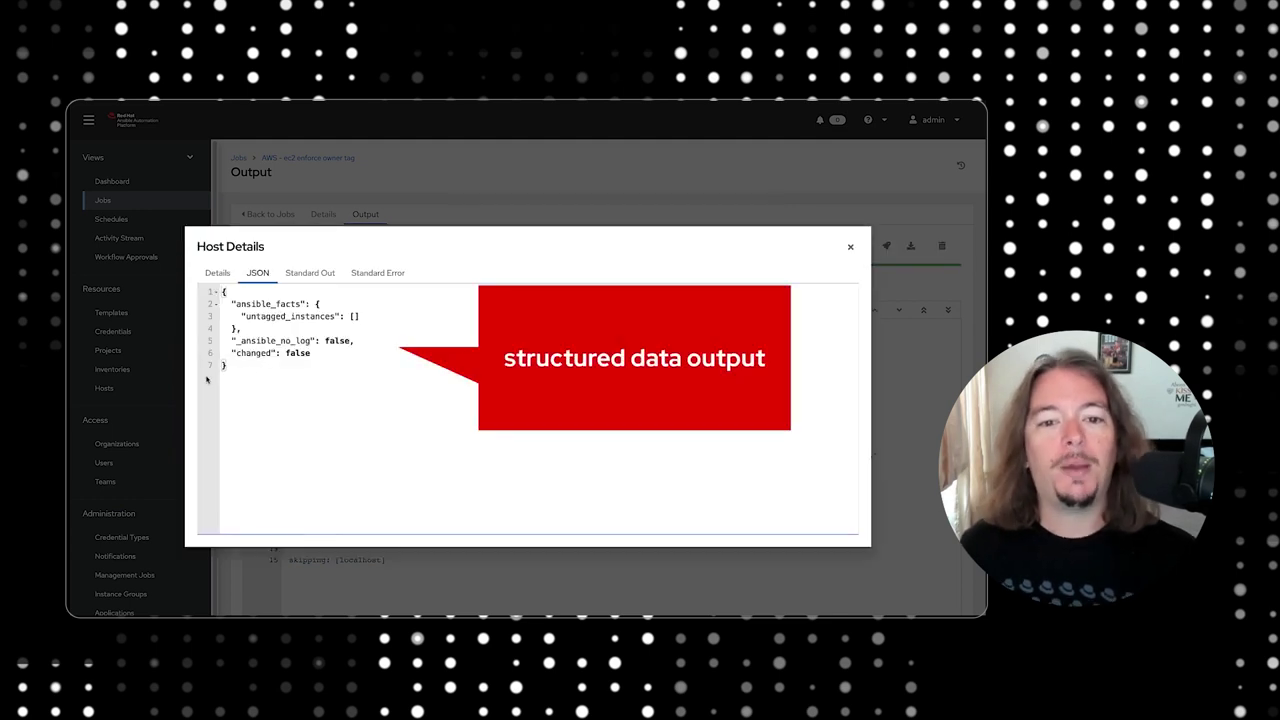